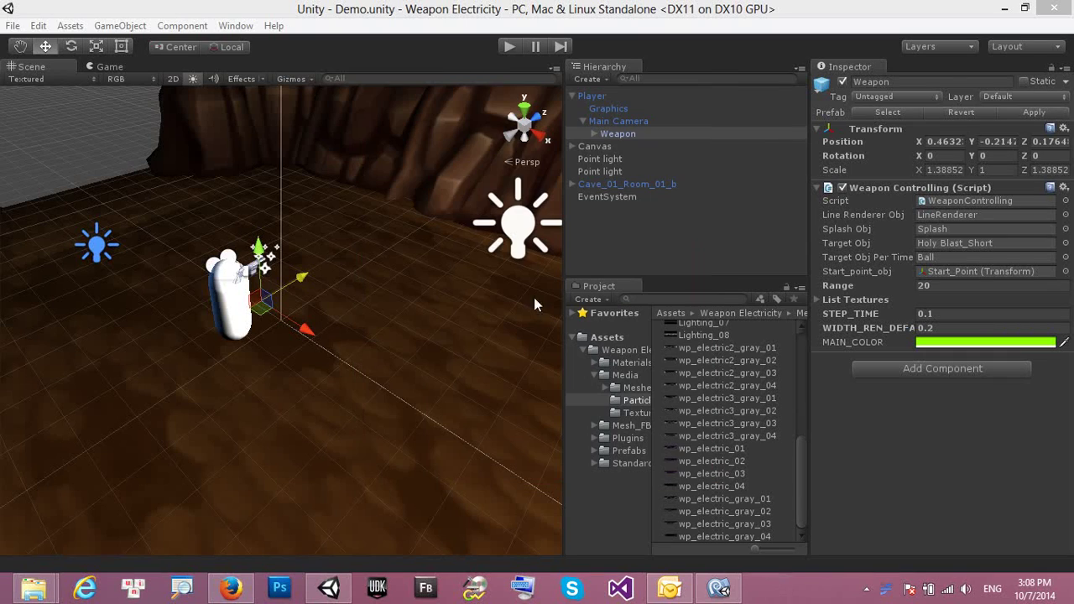
Select Weapon under Main Camera, review its Weapon Controlling fields (Range 20), and enter Play mode.
click(614, 121)
click(612, 133)
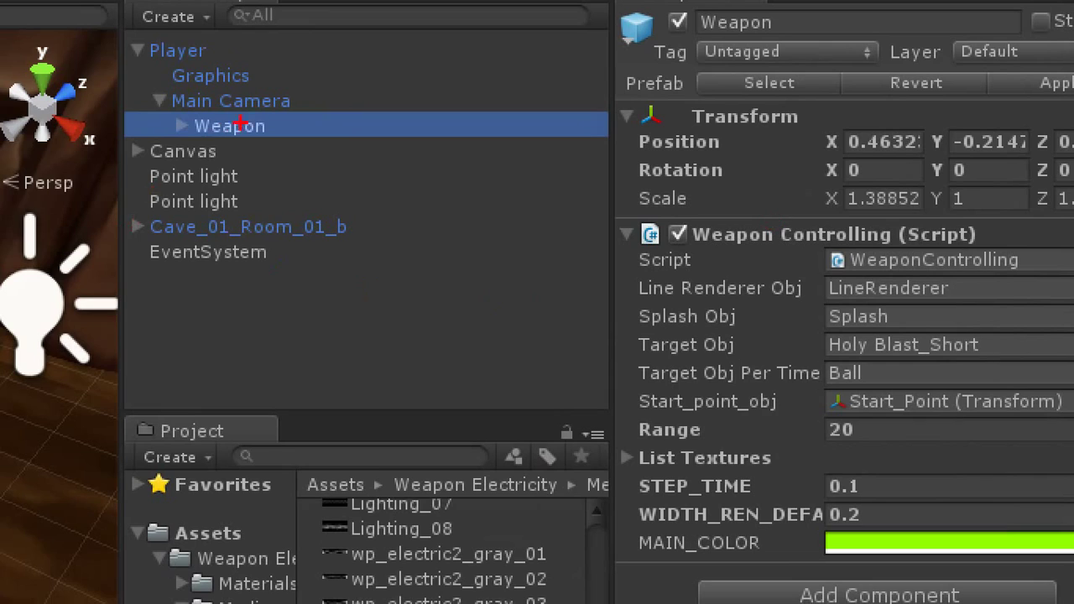
mouse_move(250, 102)
mouse_down()
mouse_move(280, 148)
mouse_move(550, 201)
mouse_move(511, 236)
mouse_up()
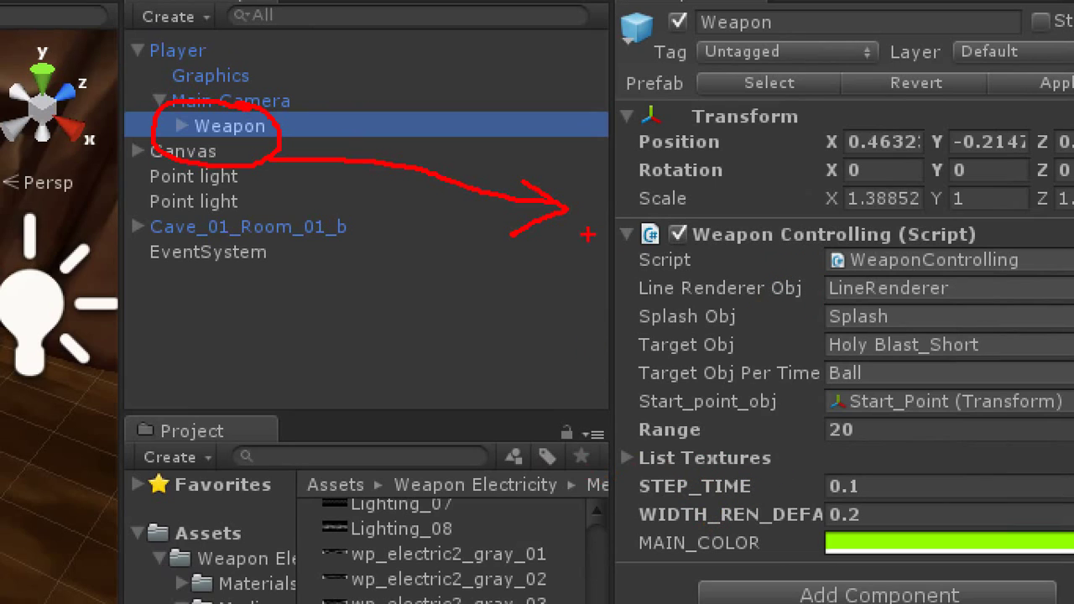
drag(583, 256, 550, 344)
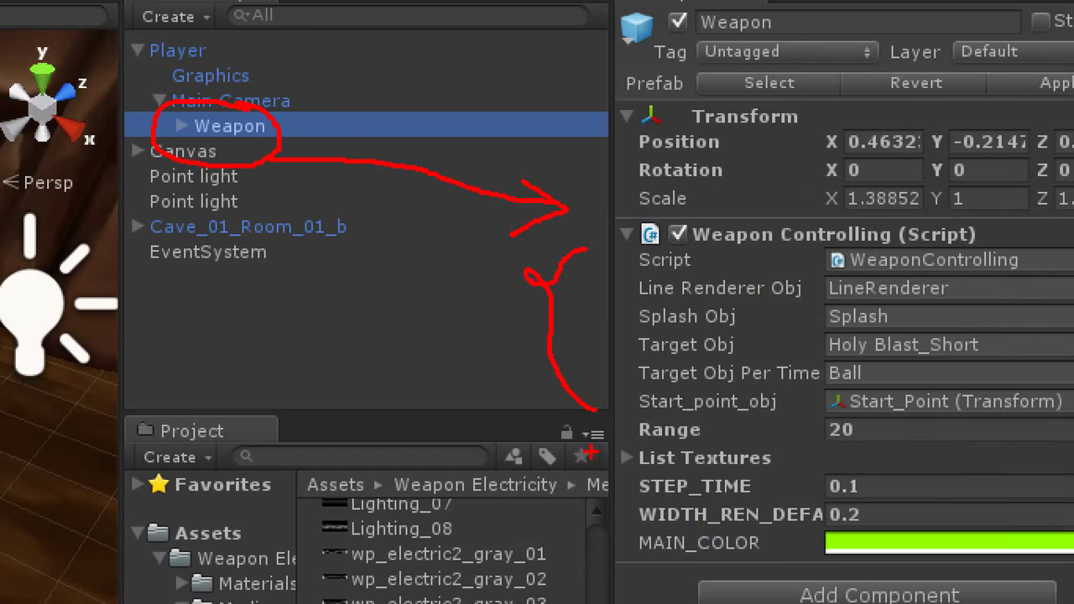
drag(588, 453, 547, 561)
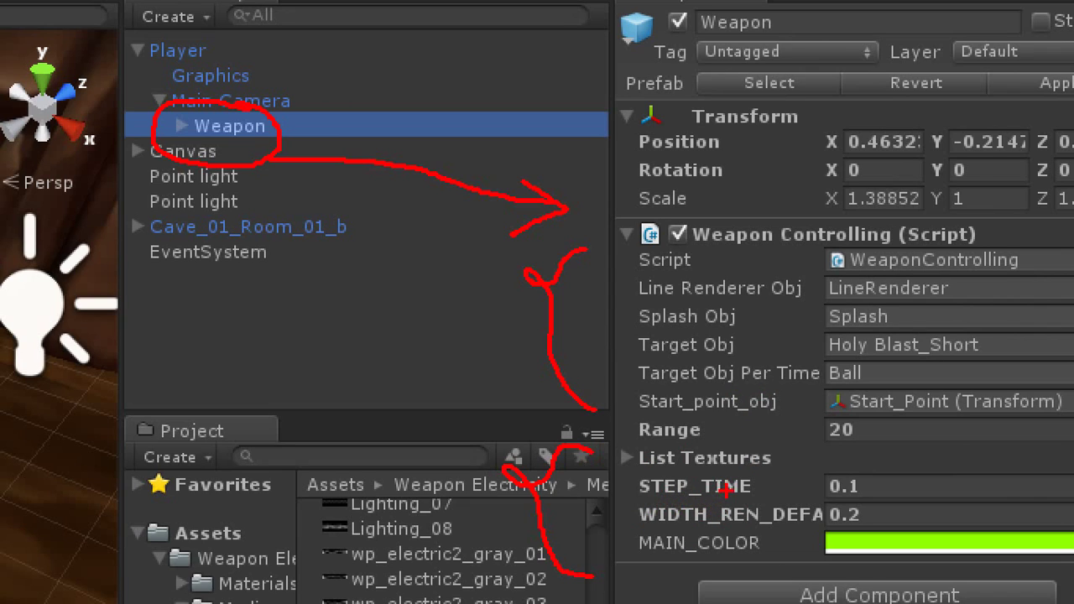
drag(866, 463, 804, 502)
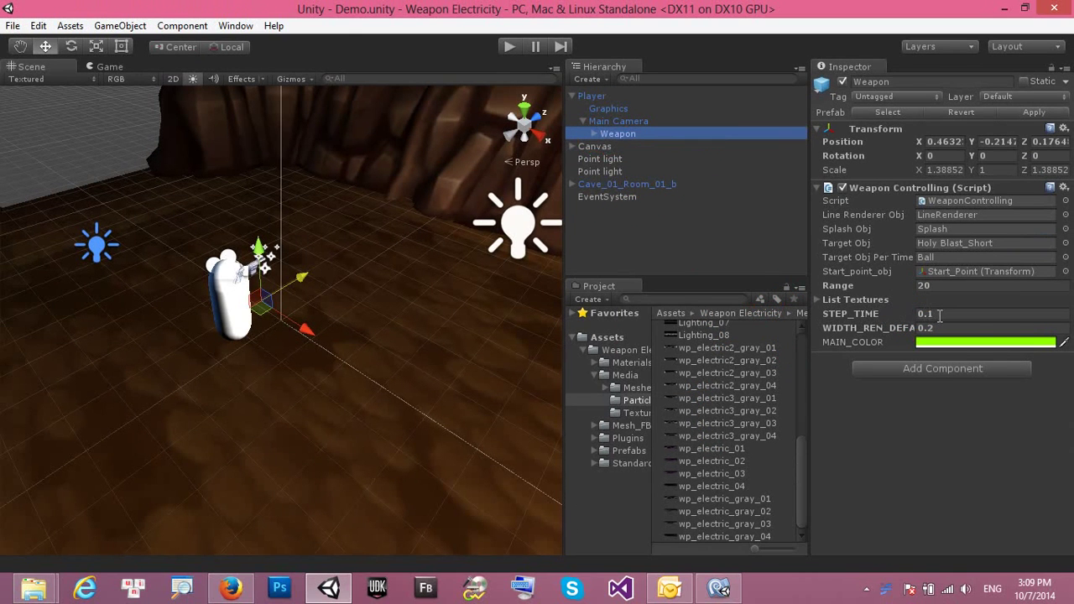
click(940, 286)
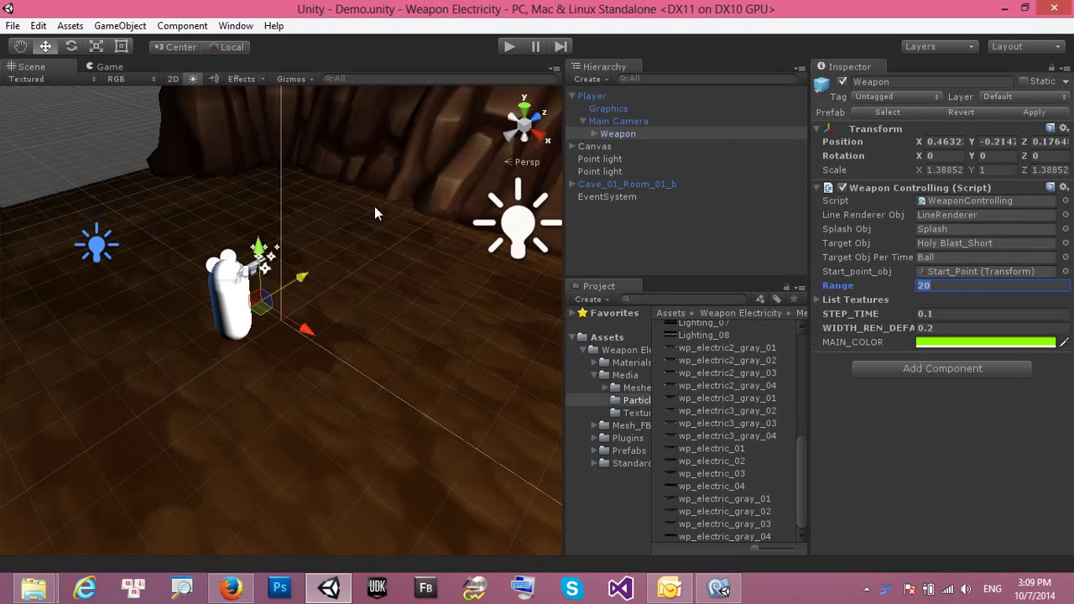
click(510, 47)
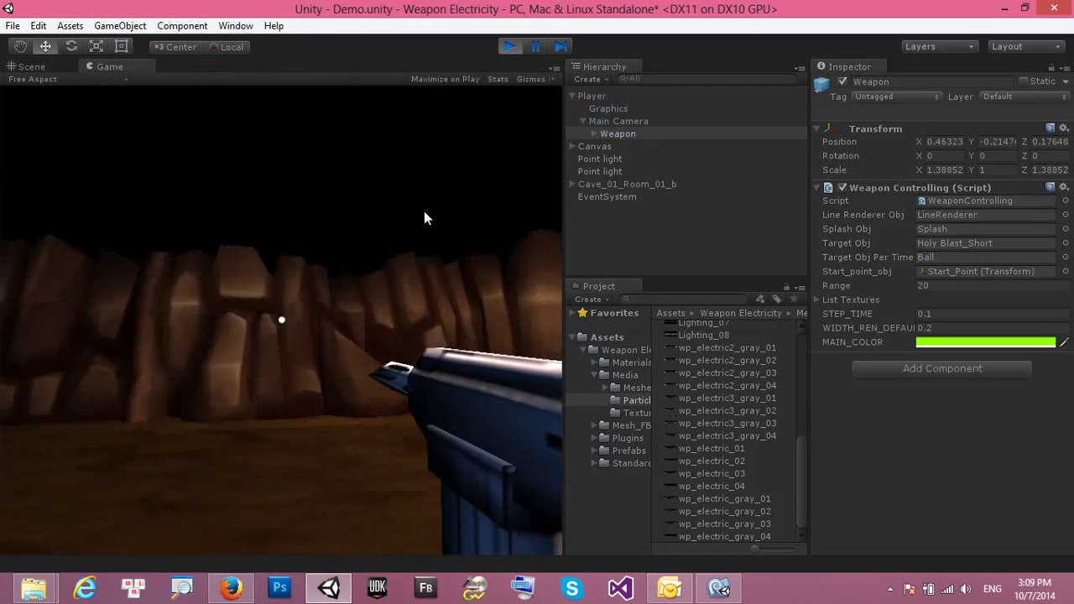
click(424, 217)
drag(424, 217, 406, 220)
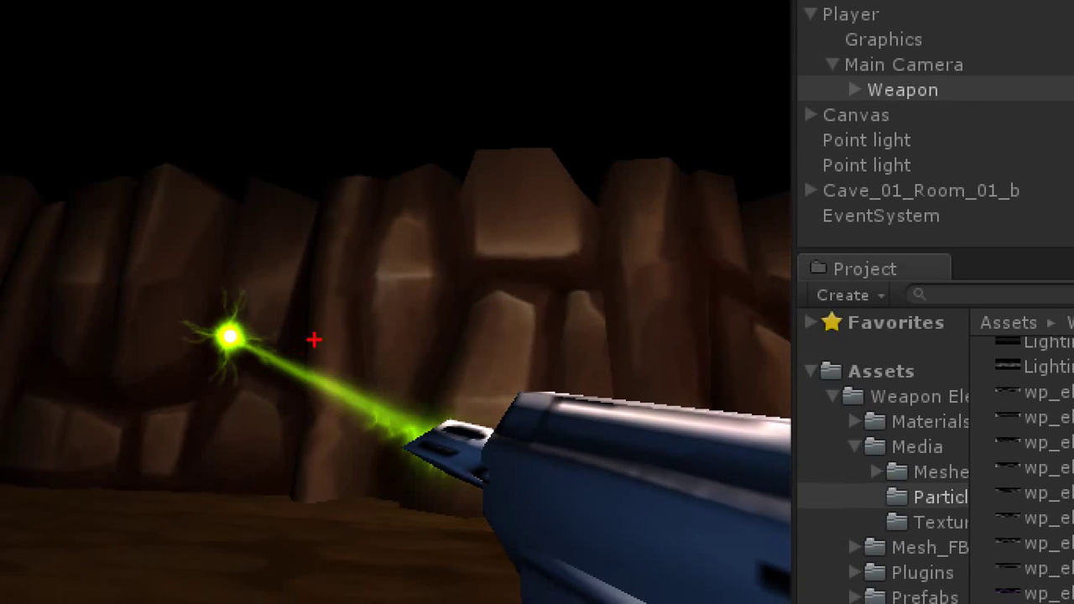
drag(316, 310, 260, 330)
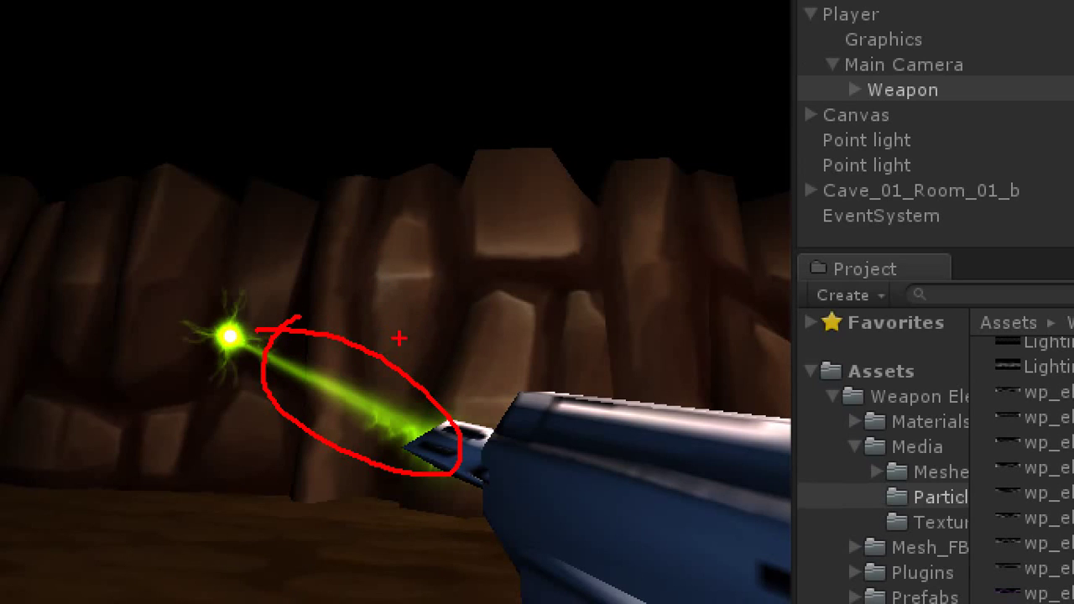
key(Escape)
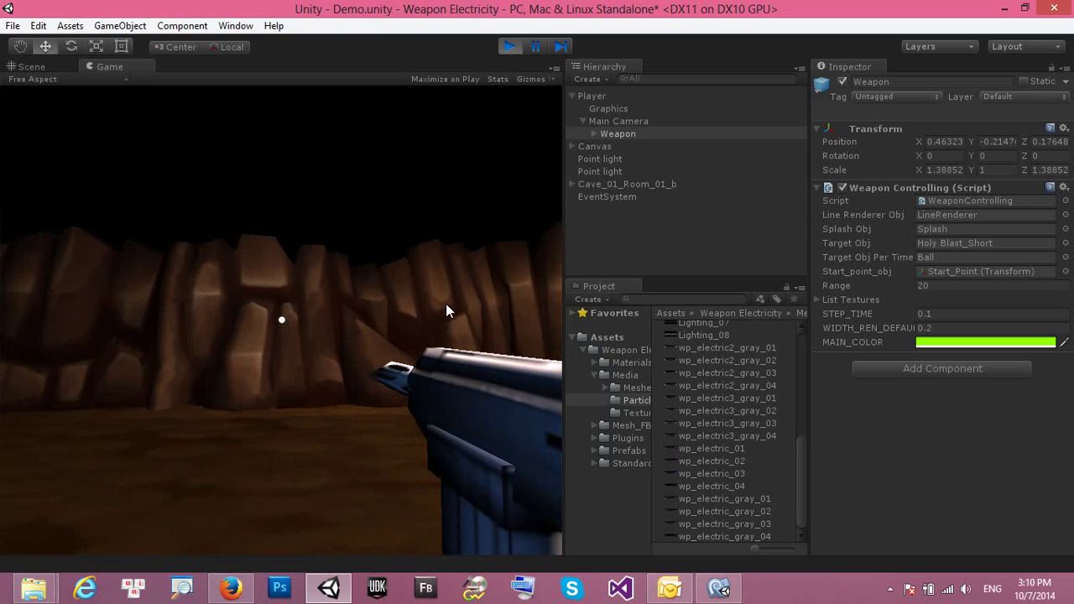
click(446, 309)
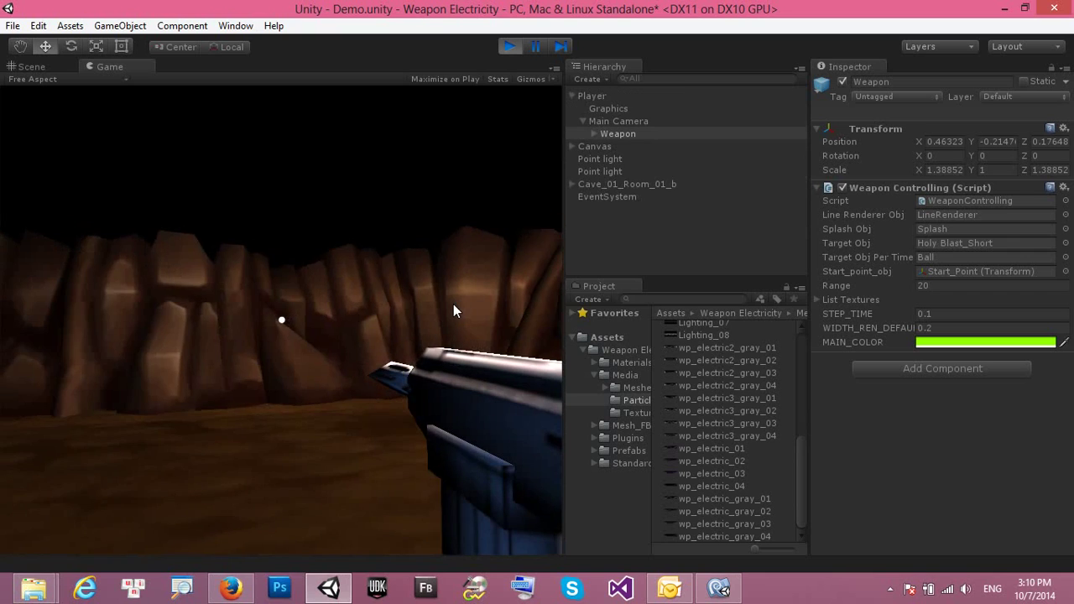
click(450, 287)
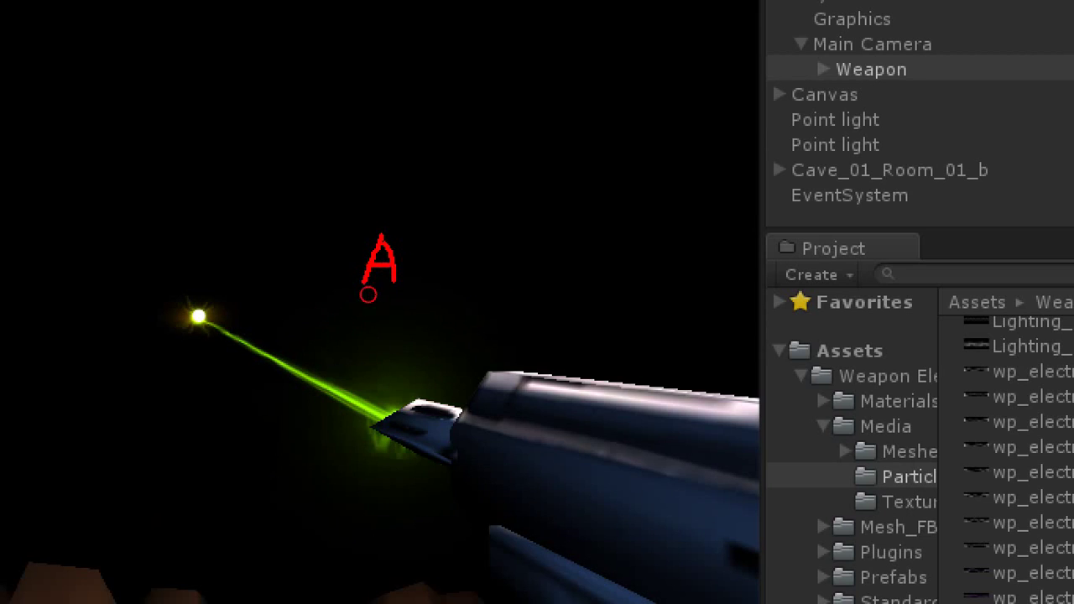
mouse_move(408, 258)
mouse_down()
mouse_move(408, 282)
mouse_move(432, 282)
mouse_up()
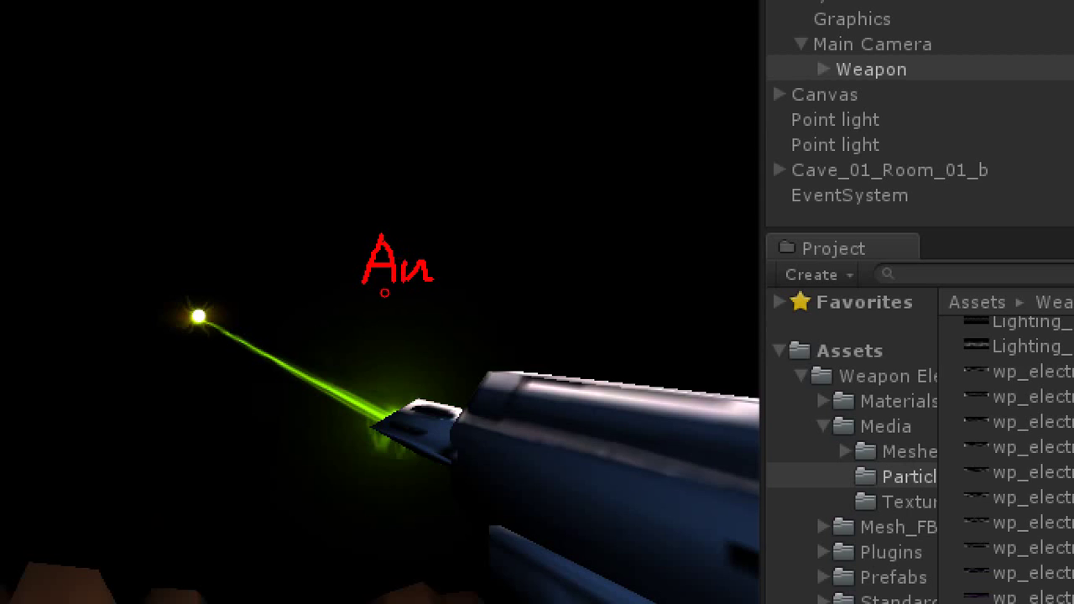
click(404, 241)
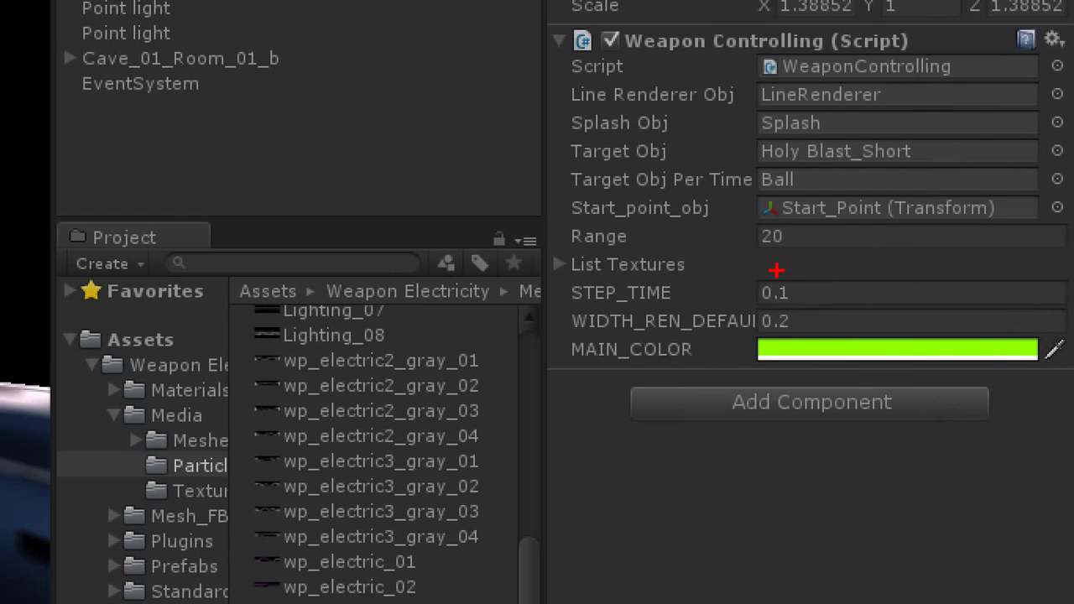
drag(779, 269, 792, 286)
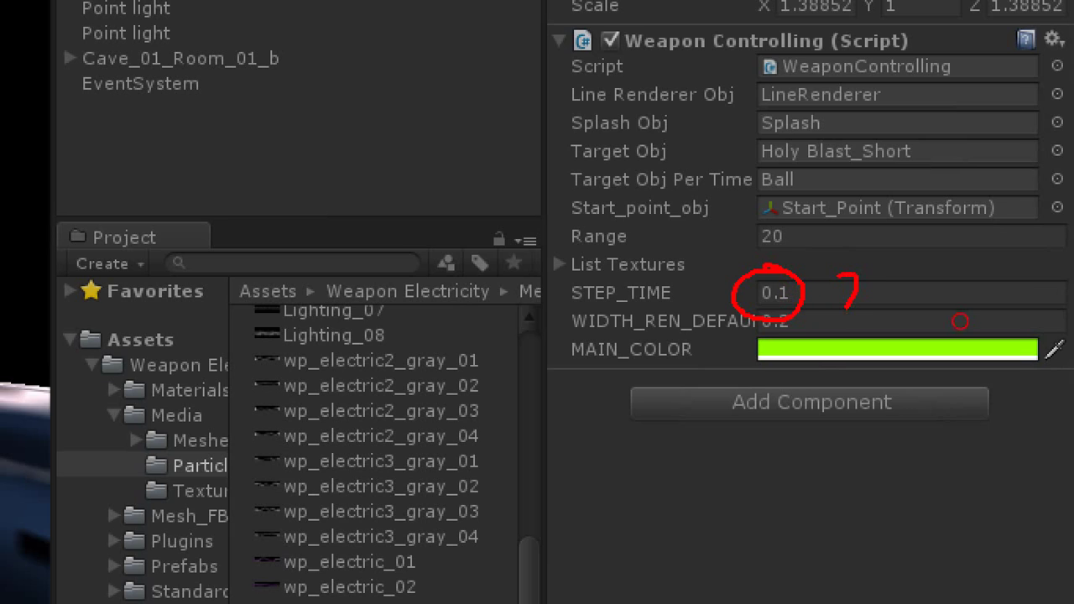
mouse_move(857, 280)
mouse_down()
mouse_move(842, 304)
mouse_move(940, 309)
mouse_up()
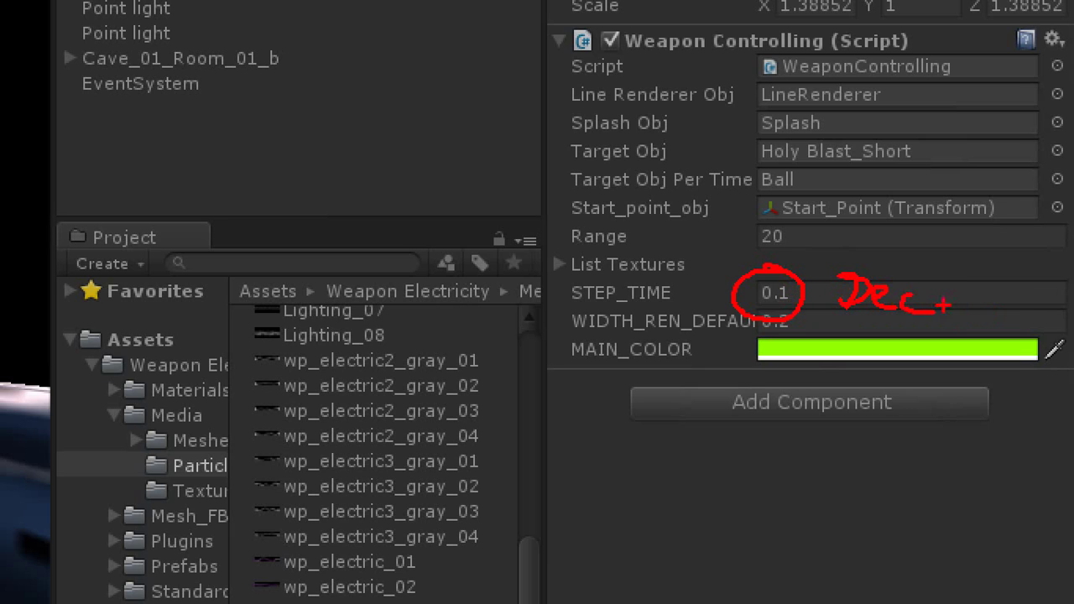
drag(1025, 325, 1037, 284)
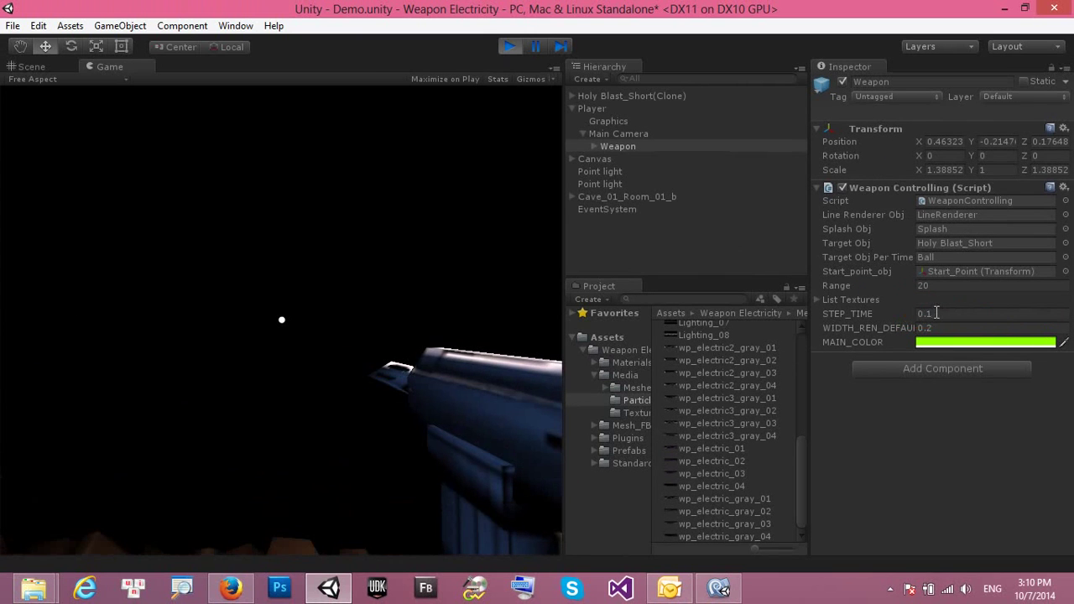
click(953, 319)
text(1)
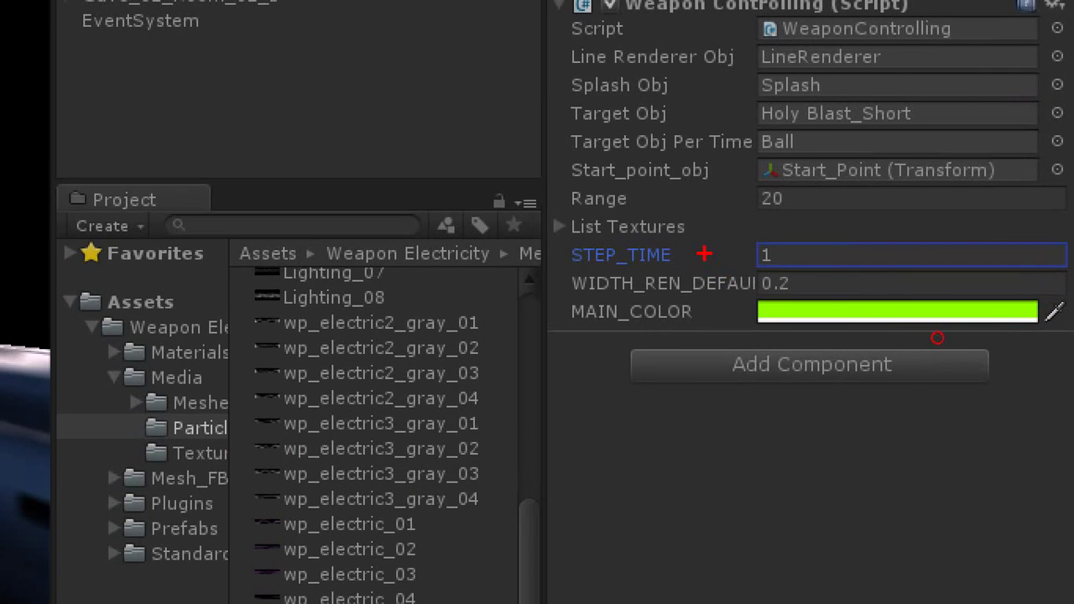
drag(910, 300, 919, 296)
drag(765, 220, 723, 215)
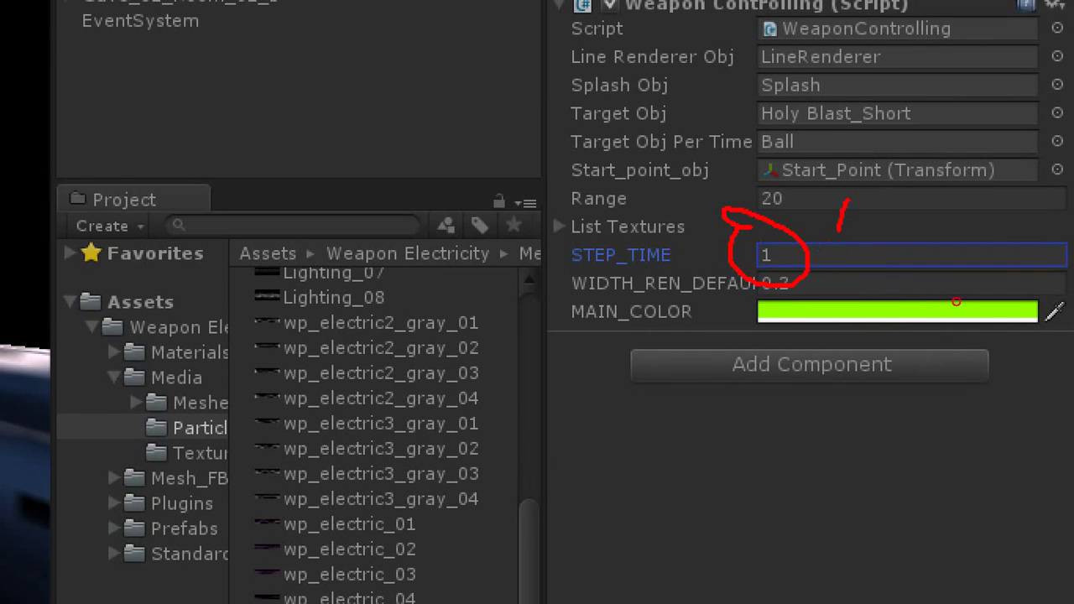
mouse_move(837, 228)
mouse_down()
mouse_move(849, 249)
mouse_move(913, 248)
mouse_move(891, 250)
mouse_up()
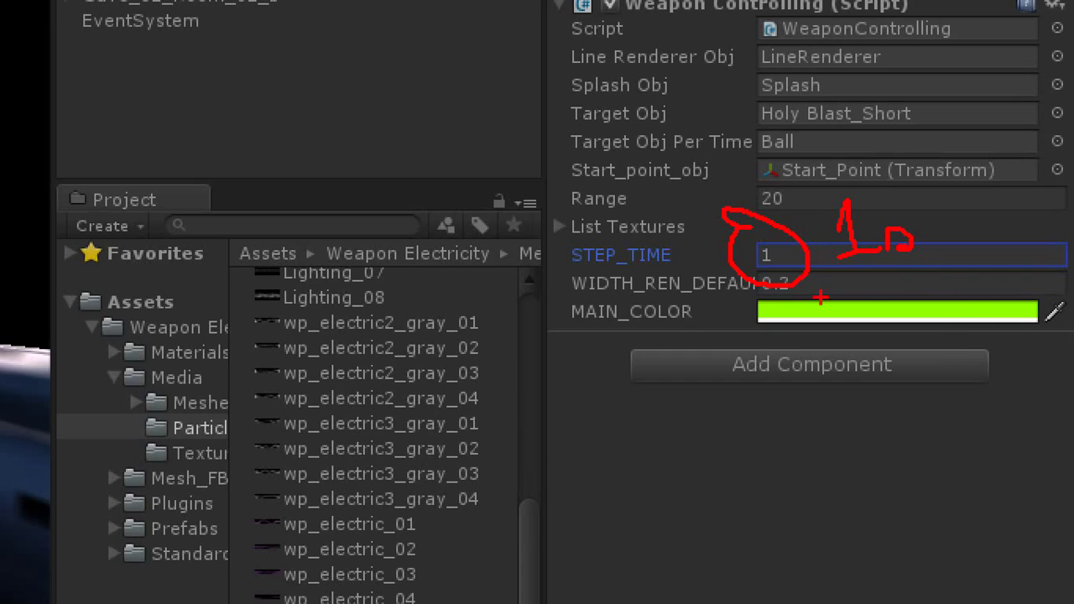
key(Escape)
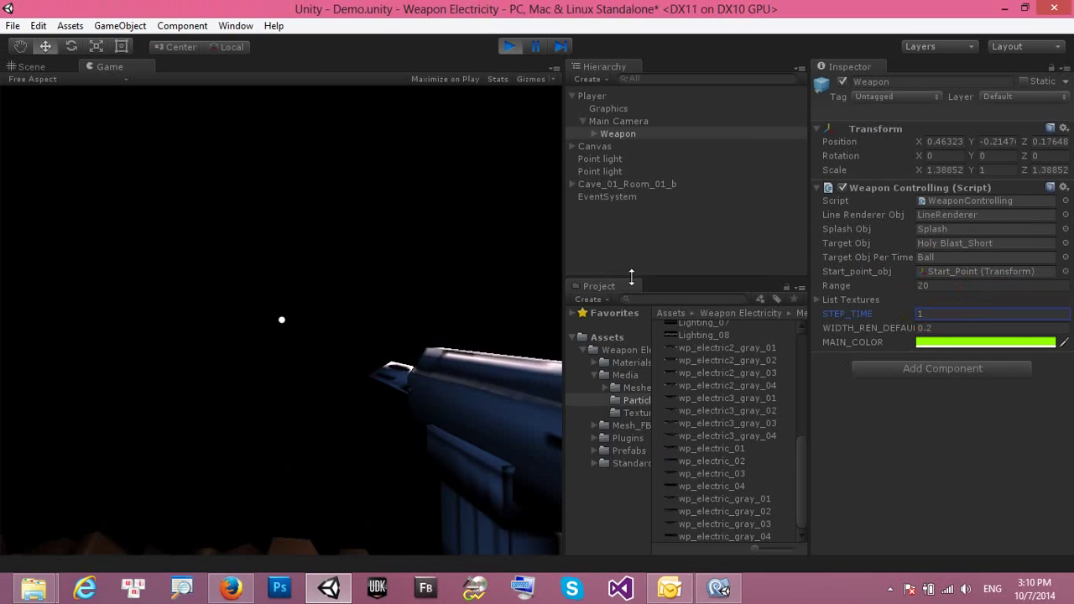
click(393, 302)
click(394, 320)
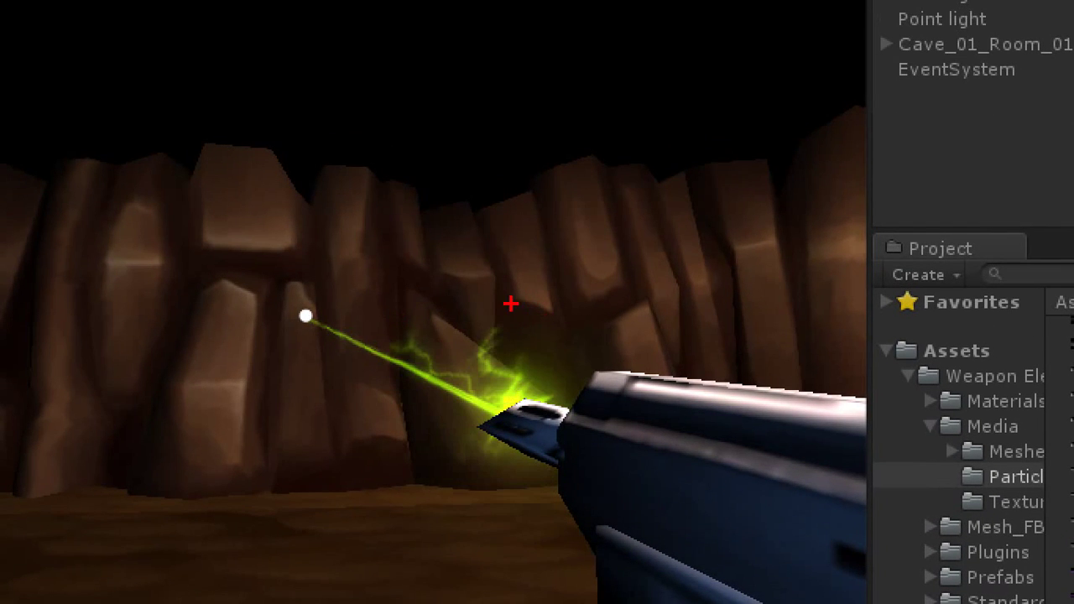
drag(437, 312, 418, 333)
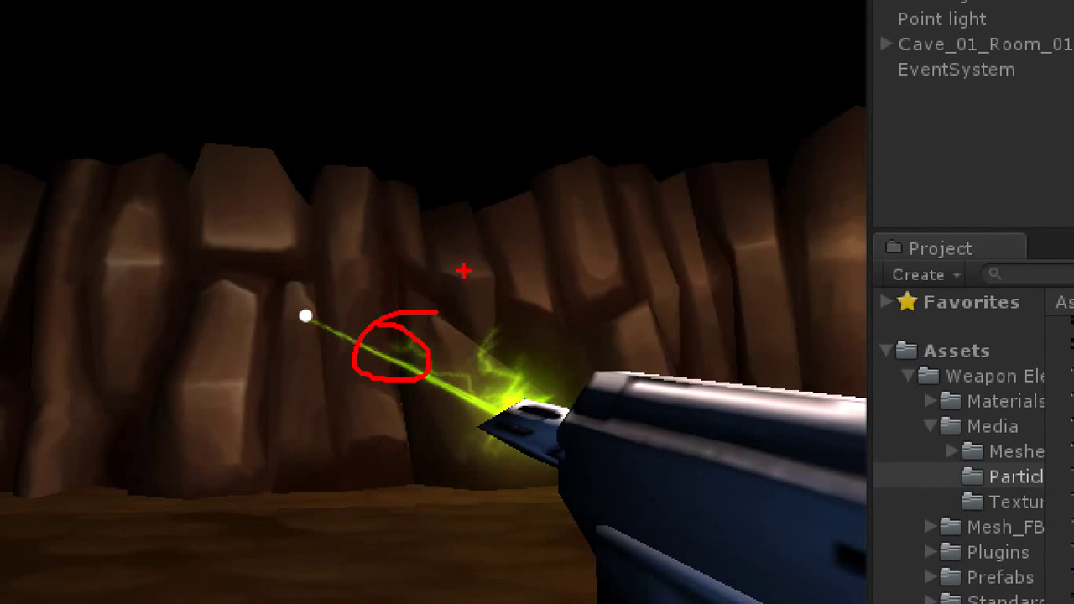
mouse_move(460, 245)
mouse_down()
mouse_move(472, 285)
mouse_move(506, 264)
mouse_up()
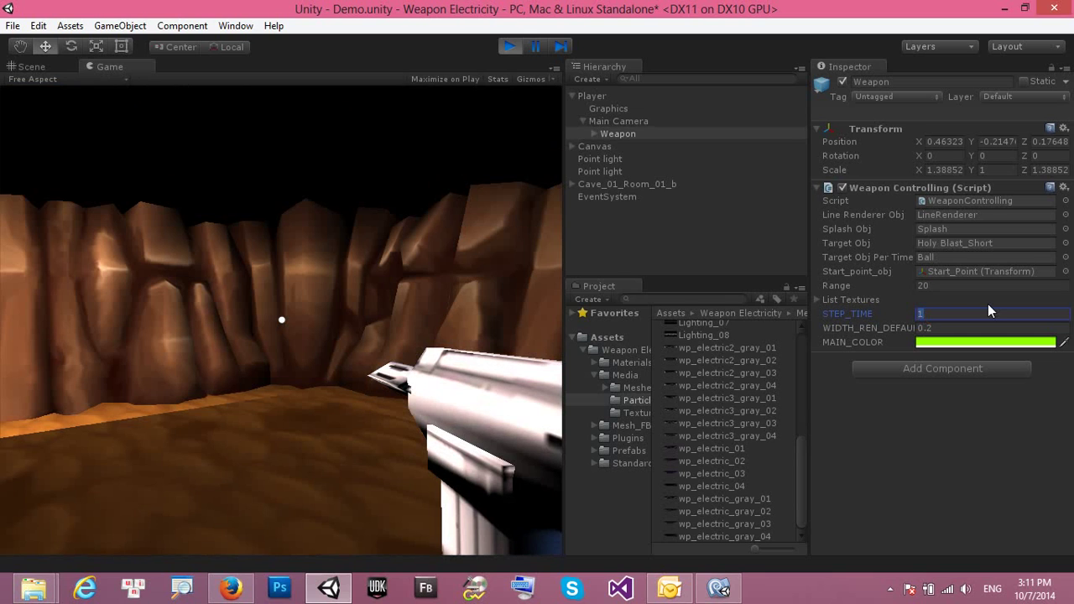
key(BackSpace)
text(0.1)
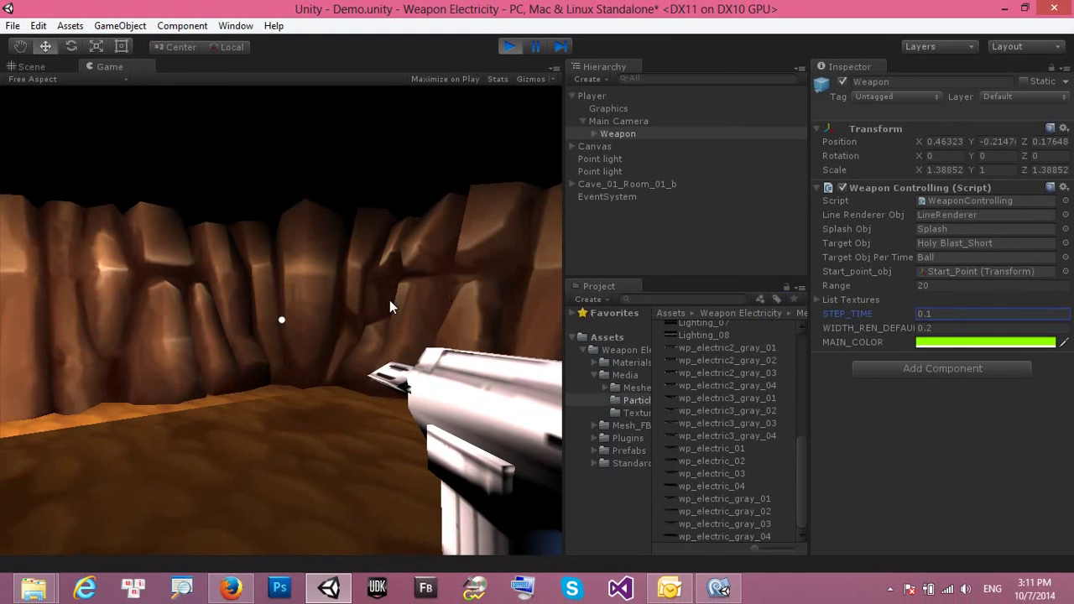
drag(389, 300, 383, 298)
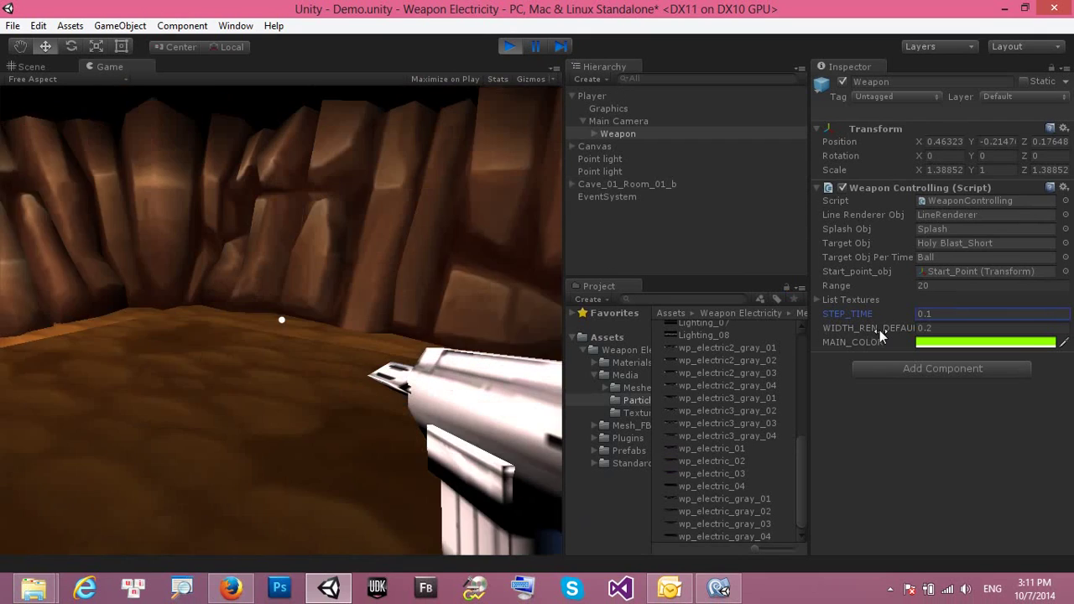
Change the beam's WIDTH_REN_DEFAULT value from 0.2 to 0.3.
click(880, 329)
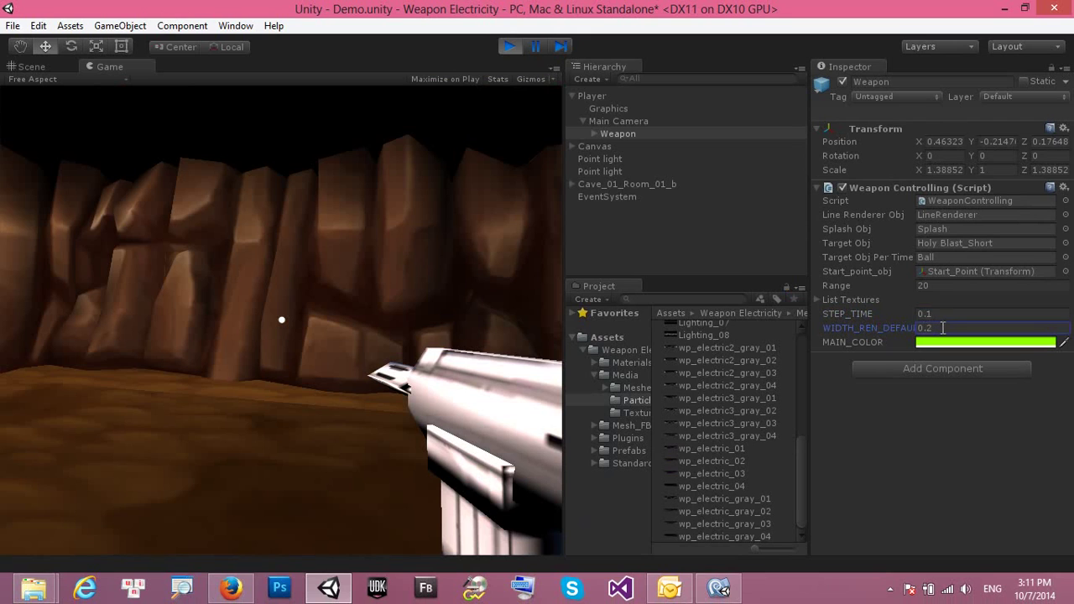
double_click(950, 327)
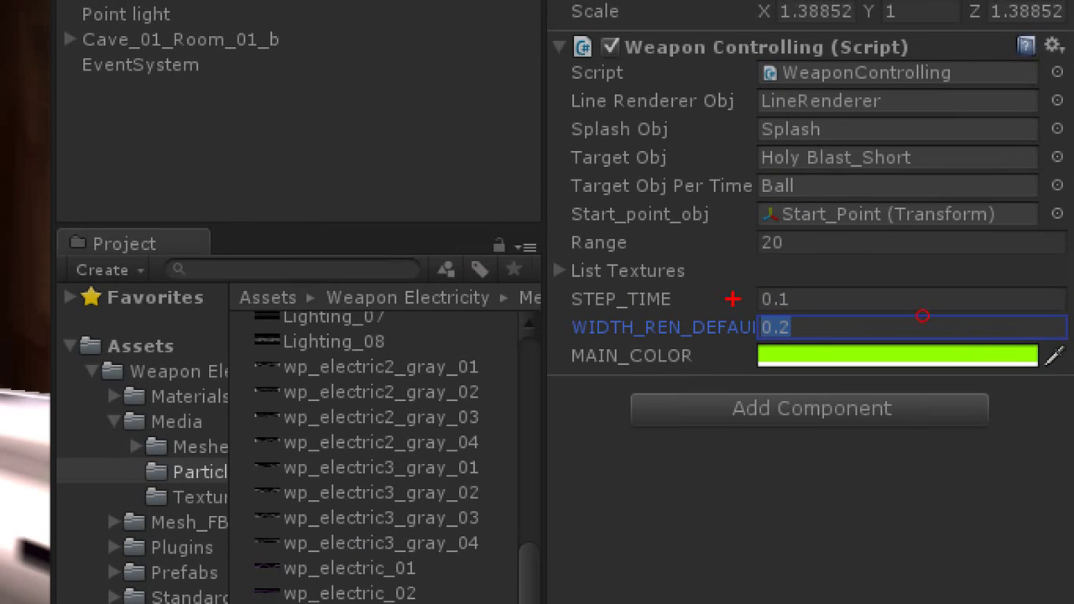
drag(732, 299, 766, 312)
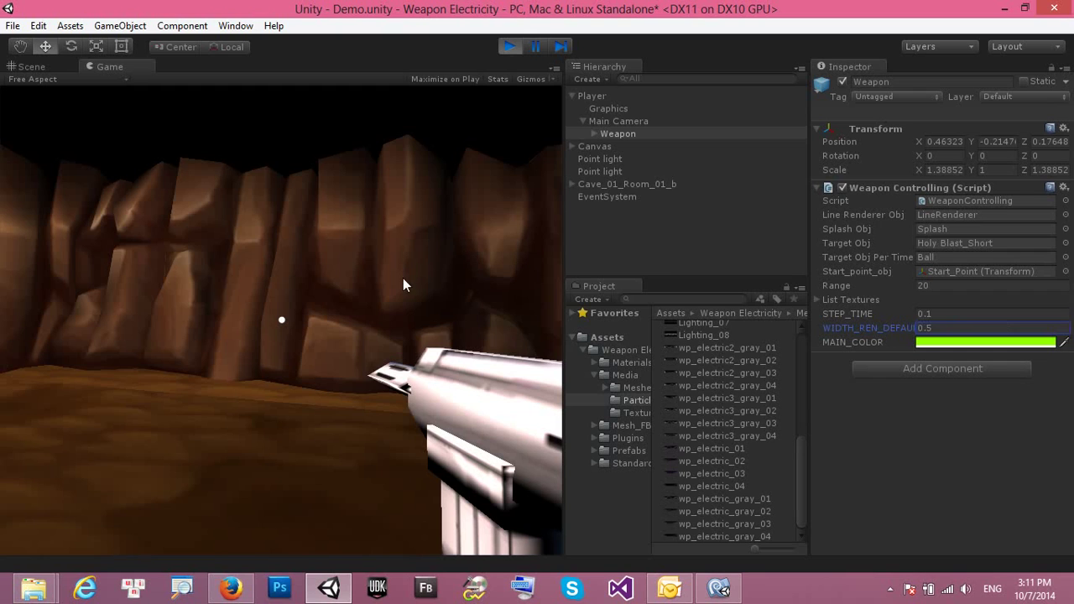
Test-fire the wider green beam, sweeping it across the cave and upward.
click(371, 291)
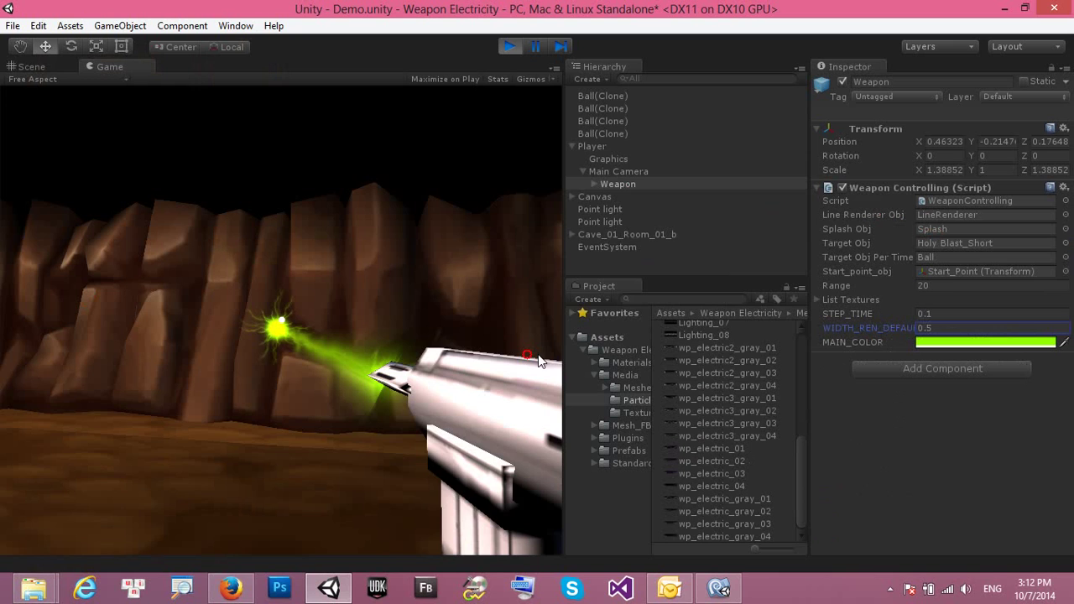
click(289, 334)
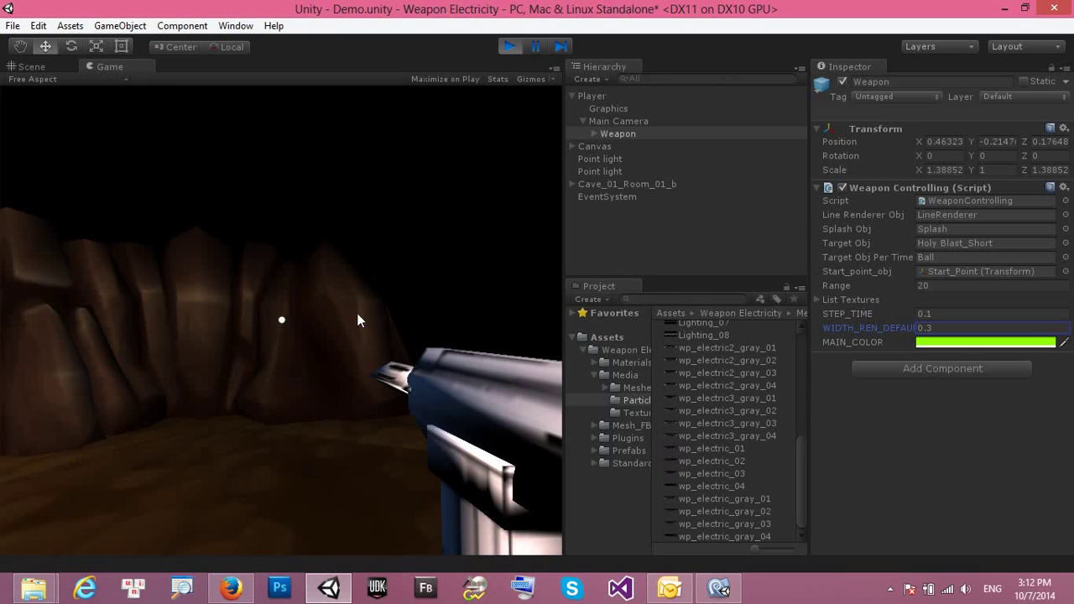
click(357, 317)
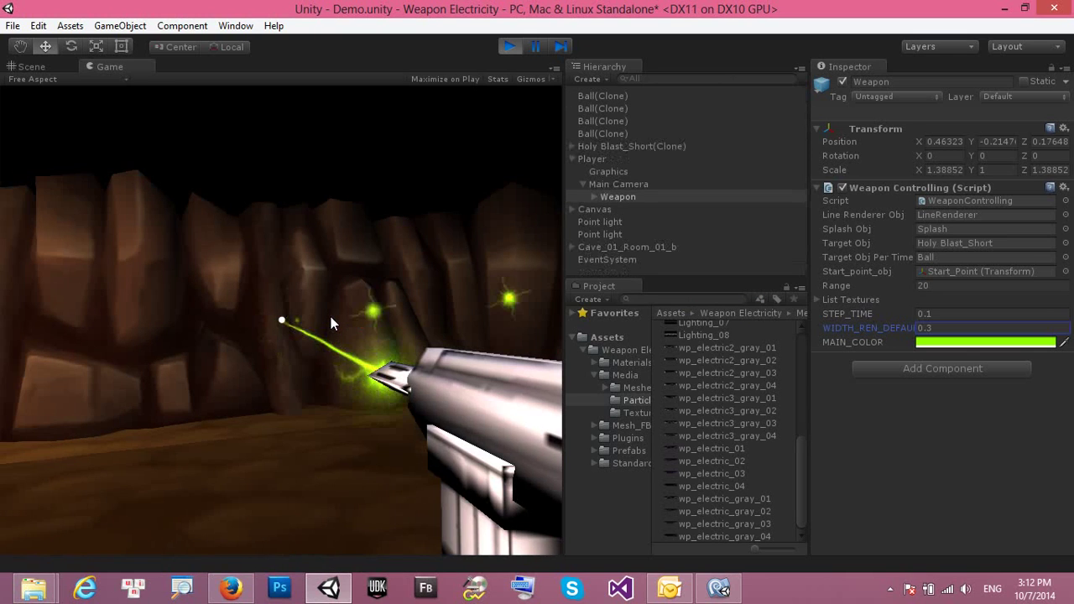
mouse_move(358, 317)
mouse_down()
mouse_move(331, 323)
mouse_move(338, 315)
mouse_up()
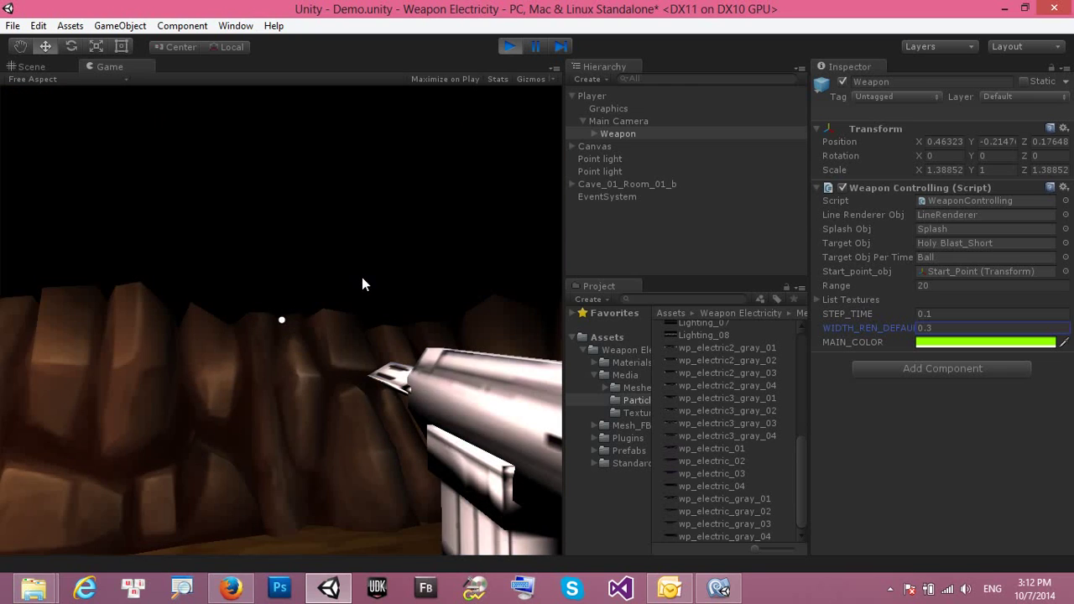
mouse_move(361, 277)
mouse_down()
mouse_move(362, 264)
mouse_move(386, 285)
mouse_move(380, 318)
mouse_move(395, 310)
mouse_up()
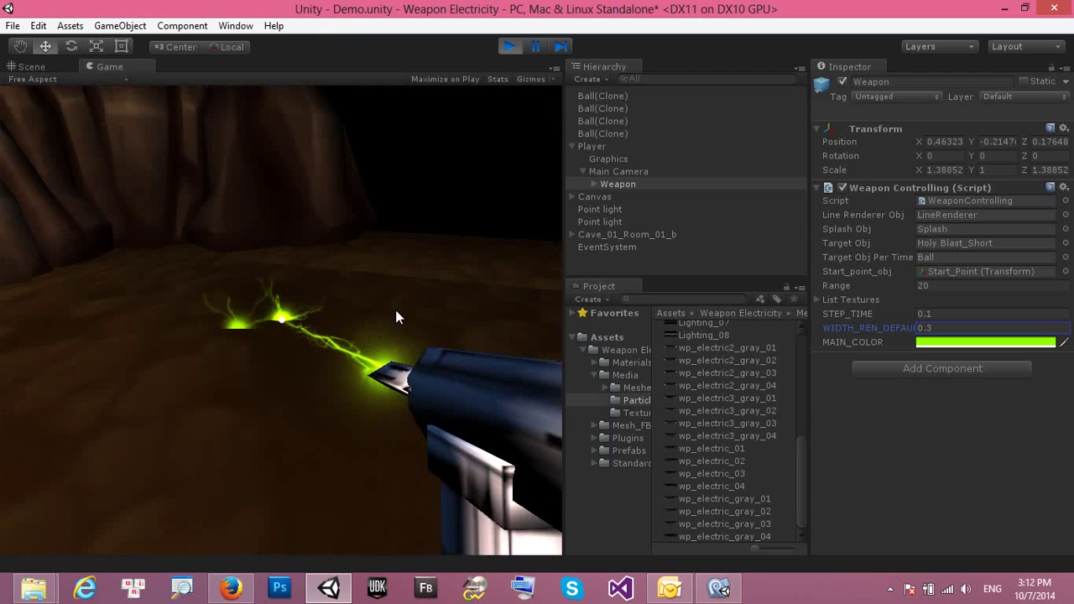
click(396, 310)
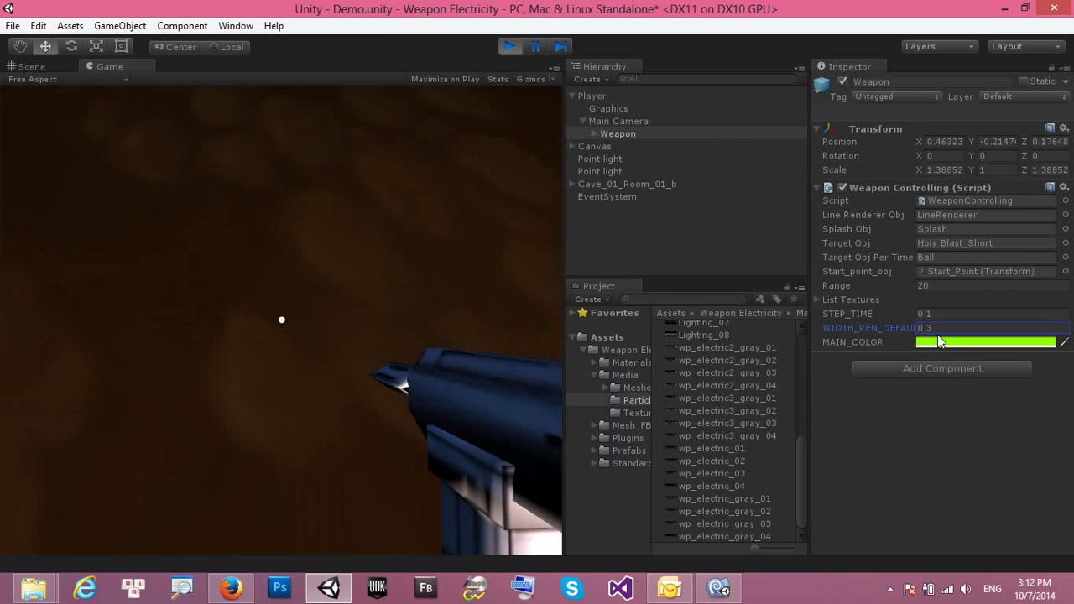
Change the beam's MAIN_COLOR to blue and test-fire it at the cave wall.
click(942, 340)
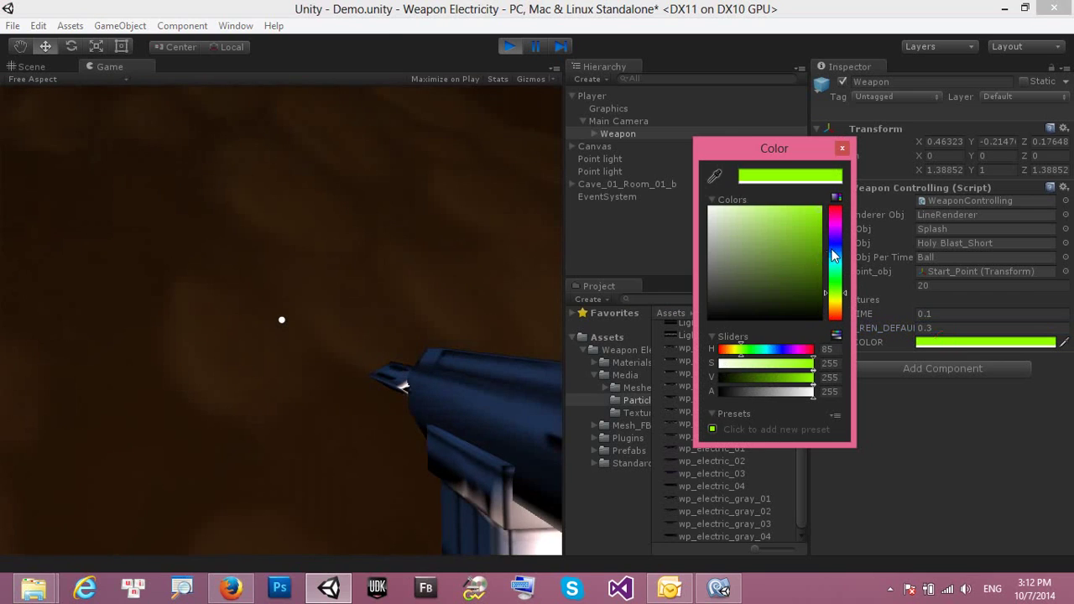
mouse_move(834, 256)
mouse_down()
mouse_move(839, 267)
mouse_move(836, 251)
mouse_up()
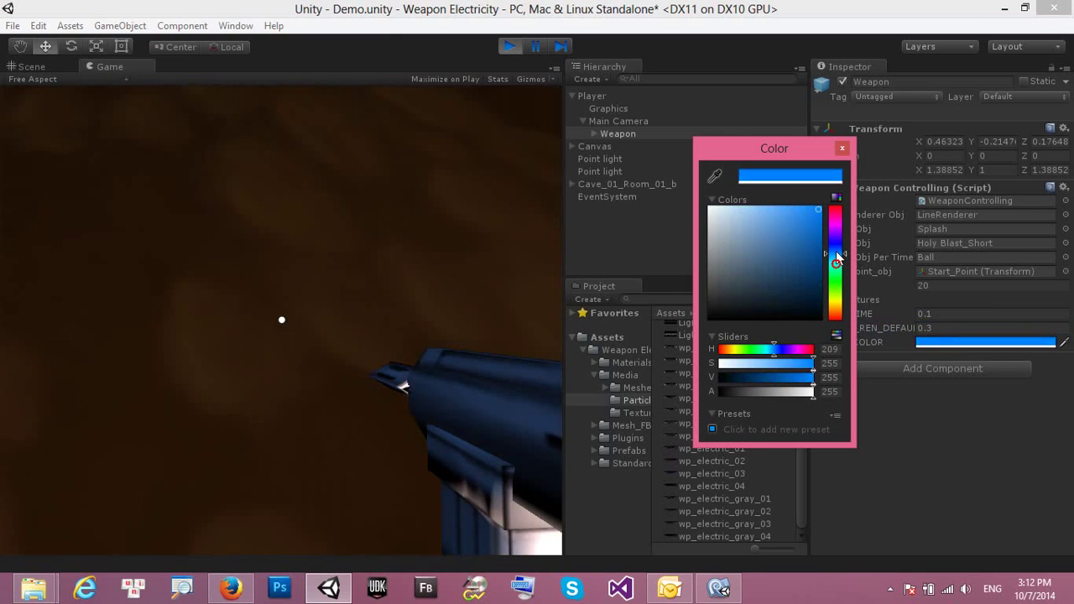
click(843, 150)
click(372, 242)
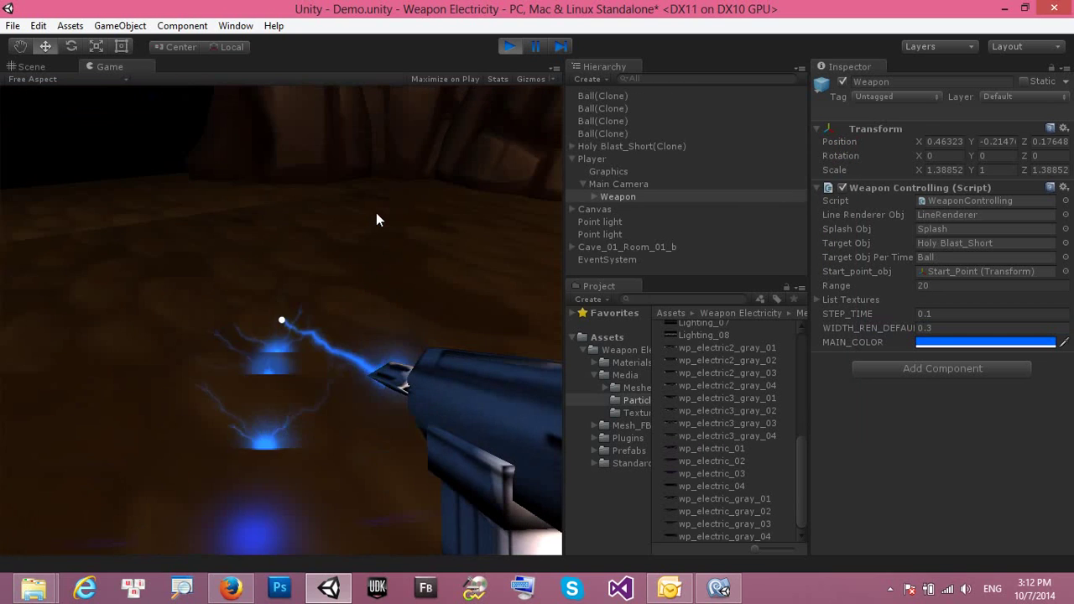
drag(375, 220, 420, 189)
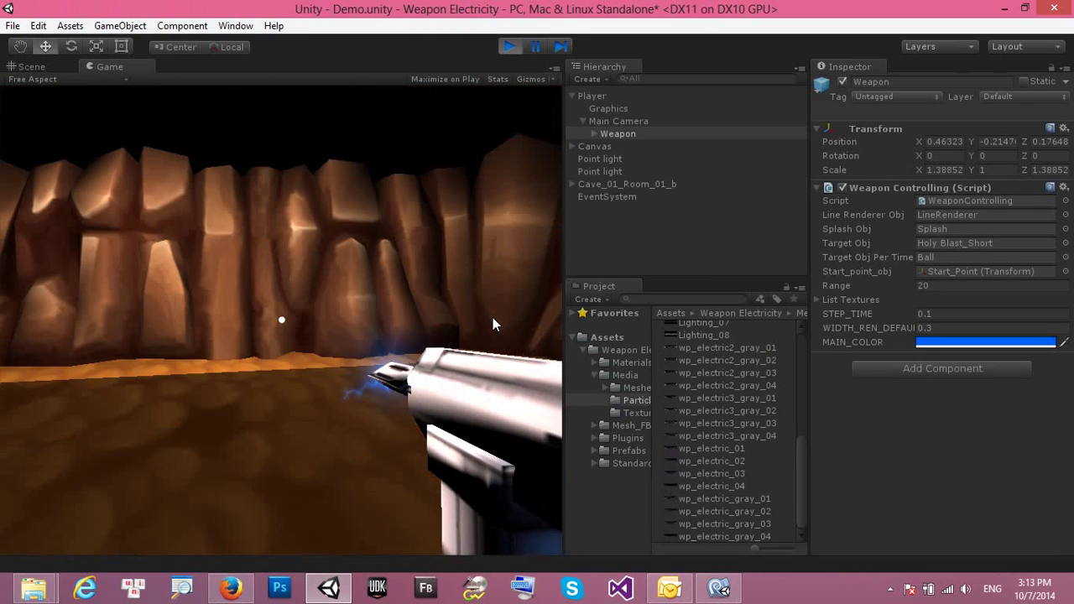
click(493, 317)
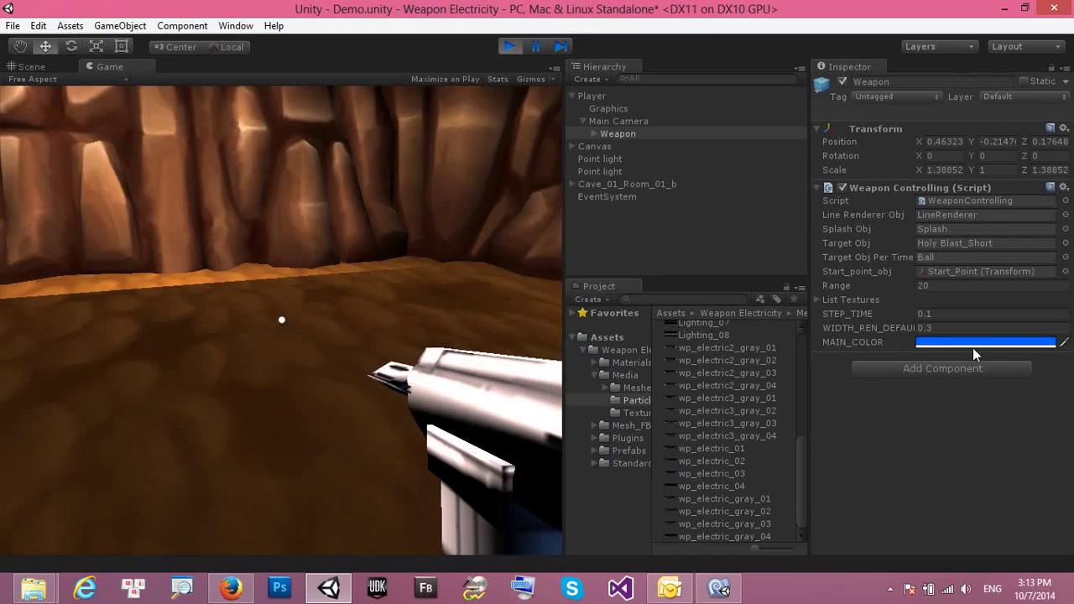
Try a red beam colour, then switch back to blue, test-firing each.
click(969, 345)
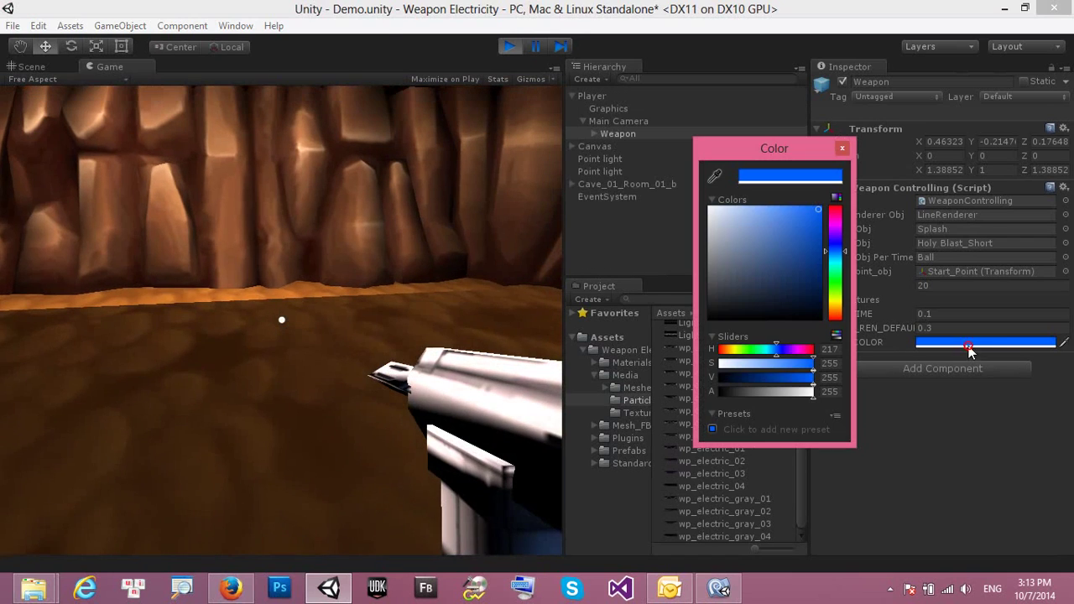
drag(835, 251, 836, 327)
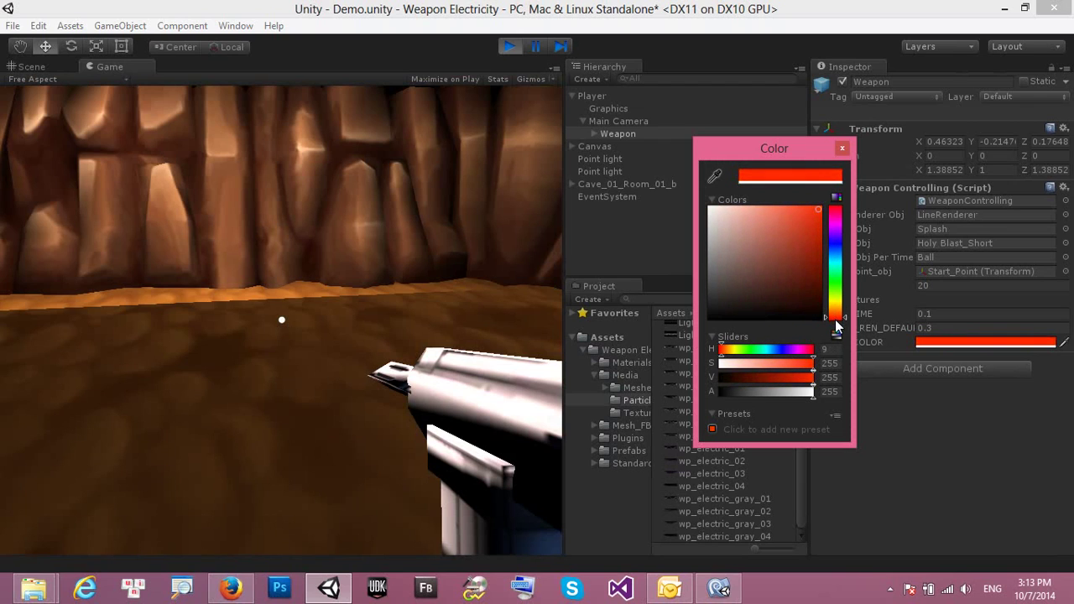
click(351, 237)
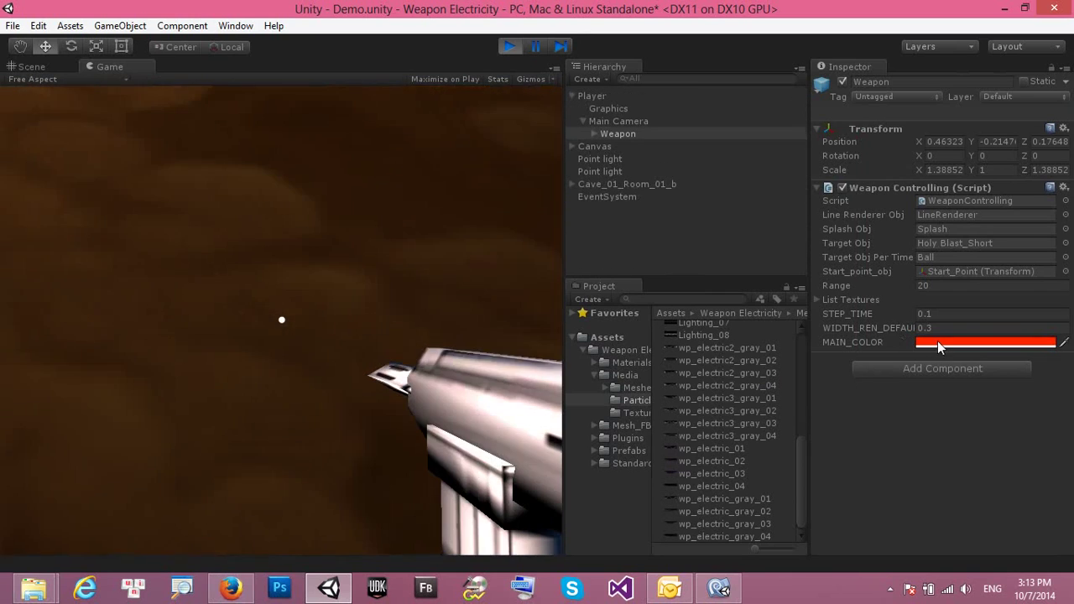
click(937, 341)
drag(835, 230, 837, 250)
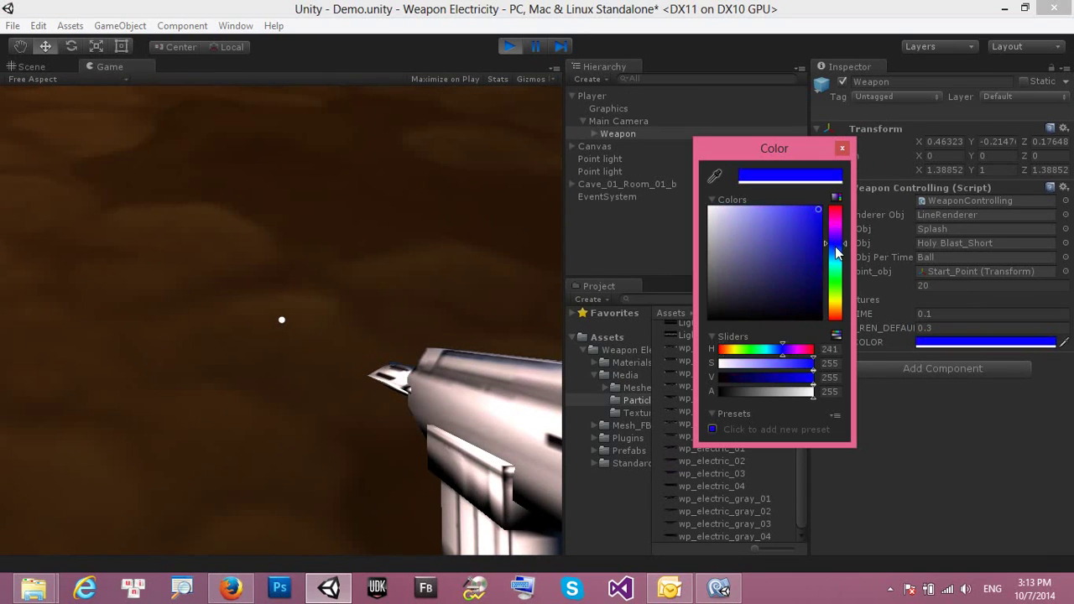
click(320, 174)
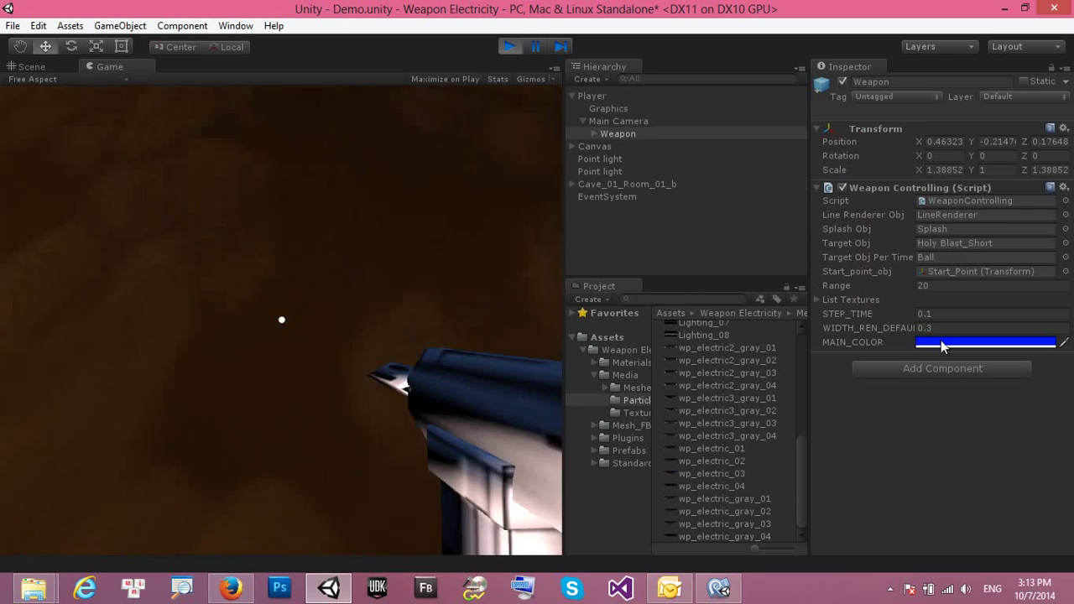
Set an olive yellow beam colour and test-fire it several times.
click(942, 342)
click(832, 299)
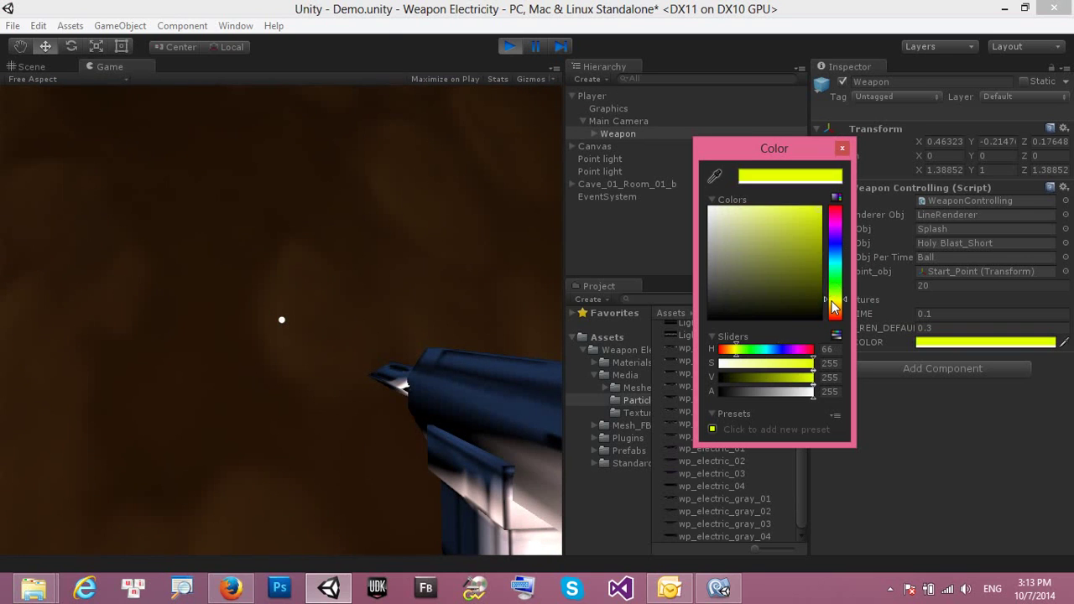
click(796, 268)
click(825, 258)
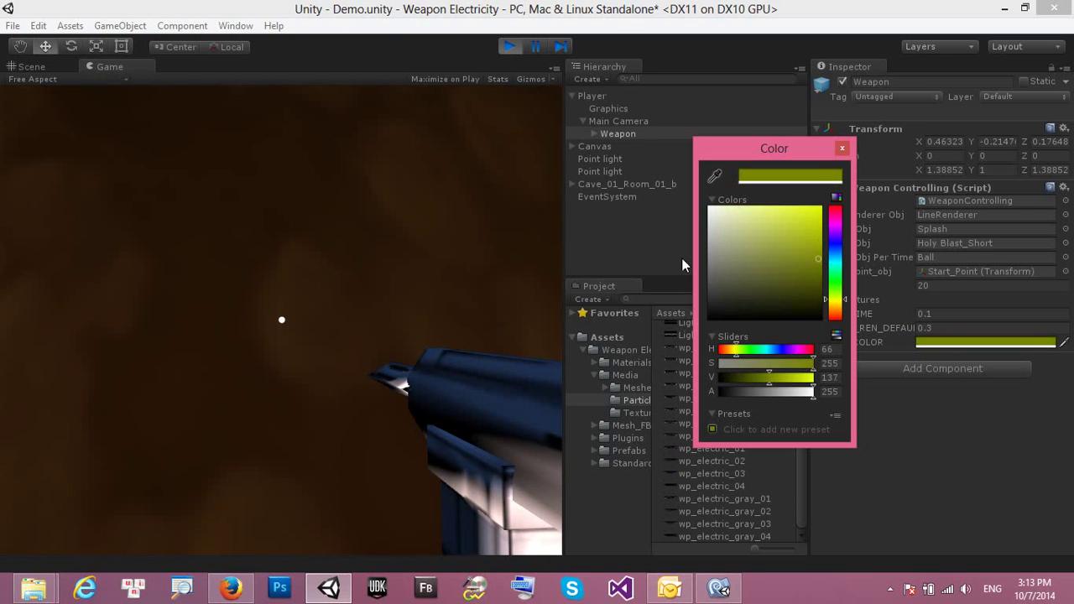
click(461, 212)
click(463, 207)
click(457, 206)
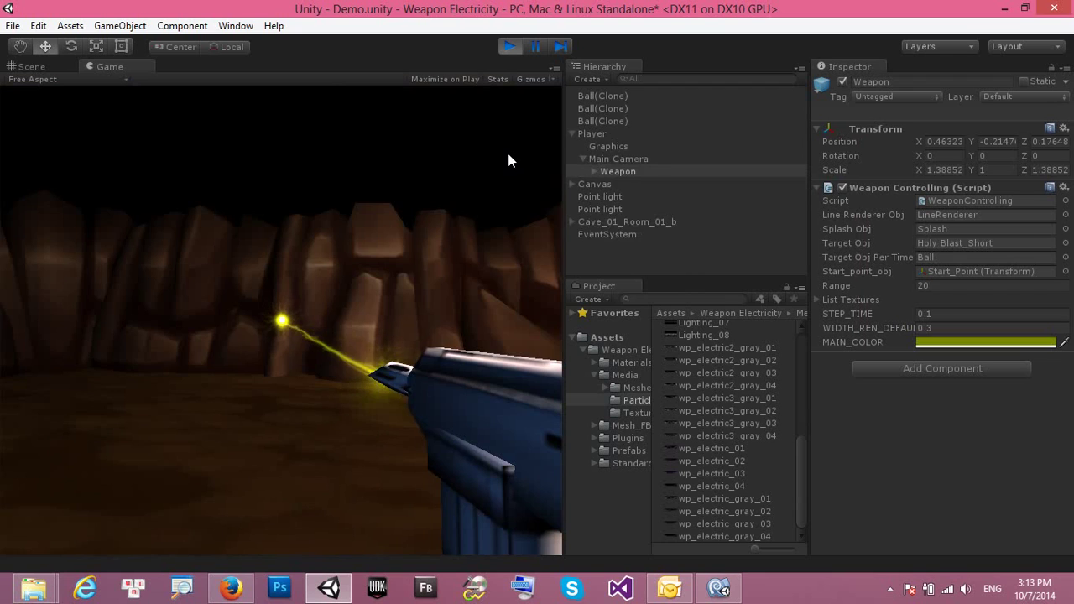
click(496, 200)
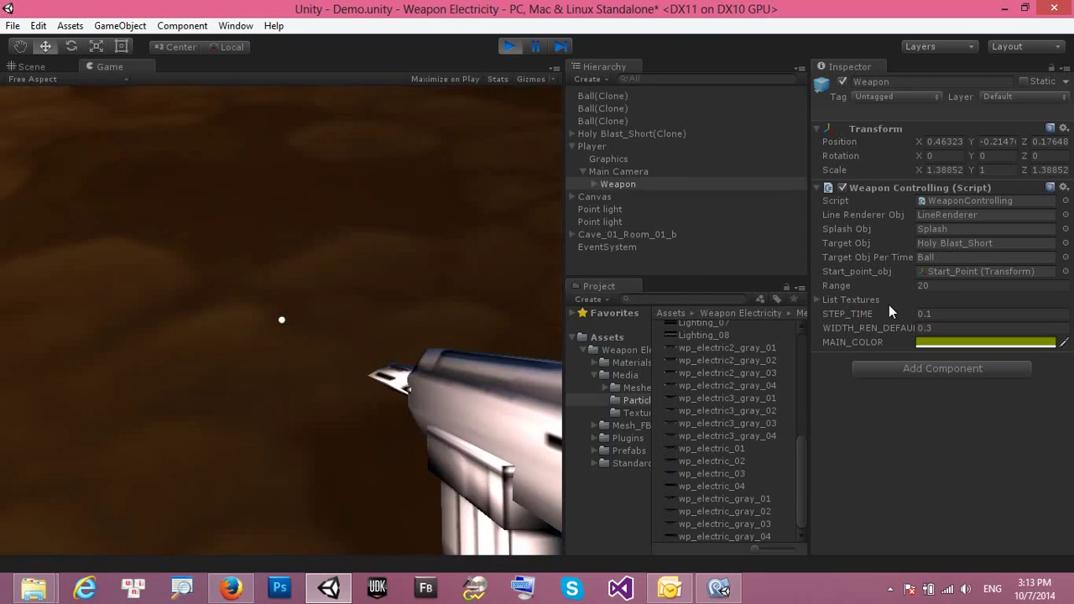
Make the beam colour nearly white and test-fire it.
click(954, 342)
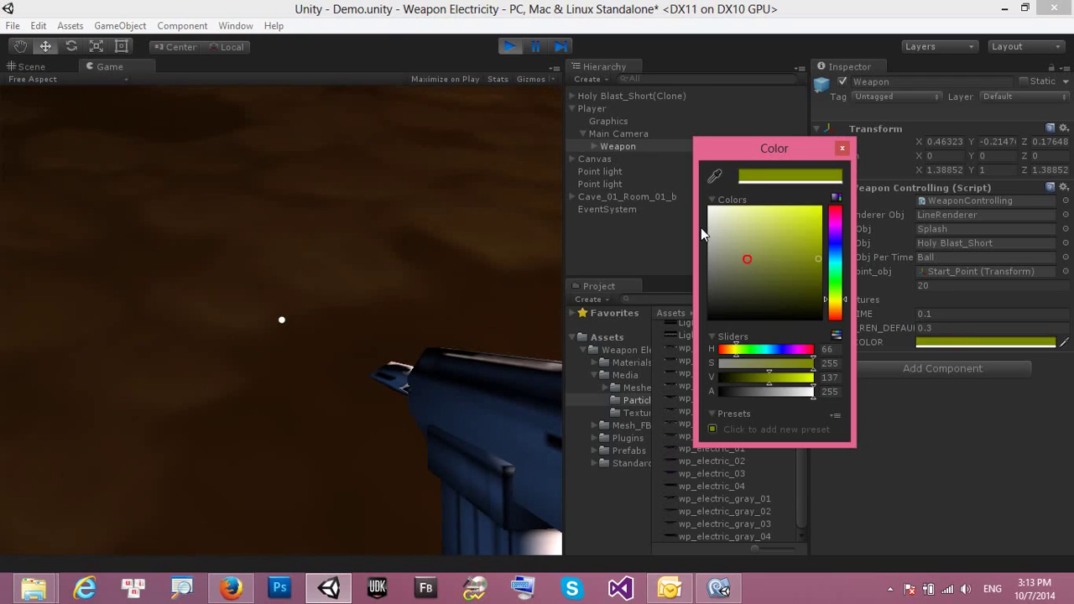
mouse_move(701, 227)
mouse_down()
mouse_move(699, 210)
mouse_move(723, 203)
mouse_up()
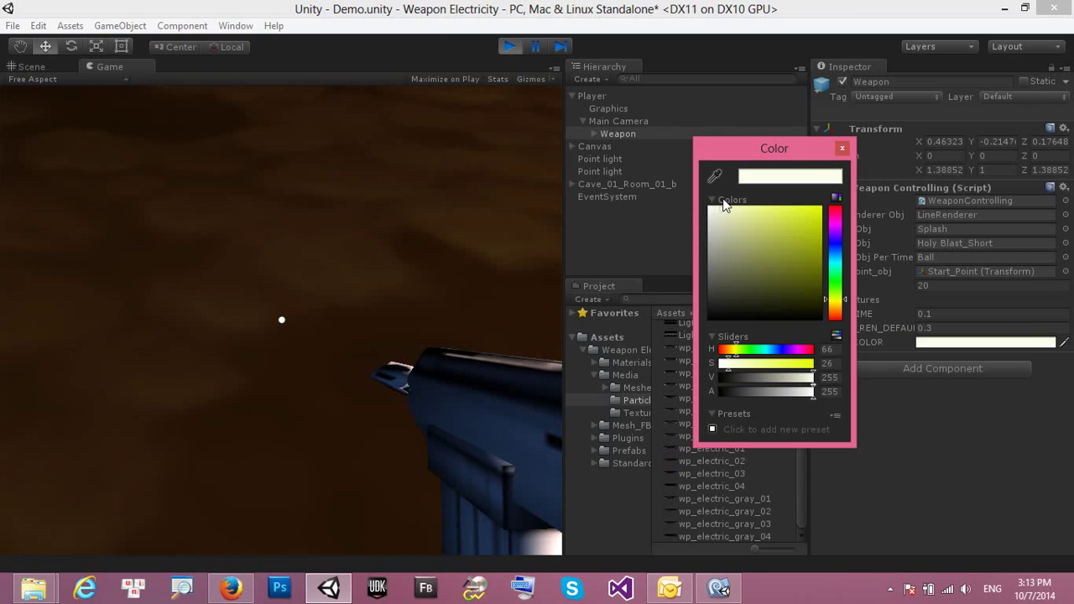
click(844, 148)
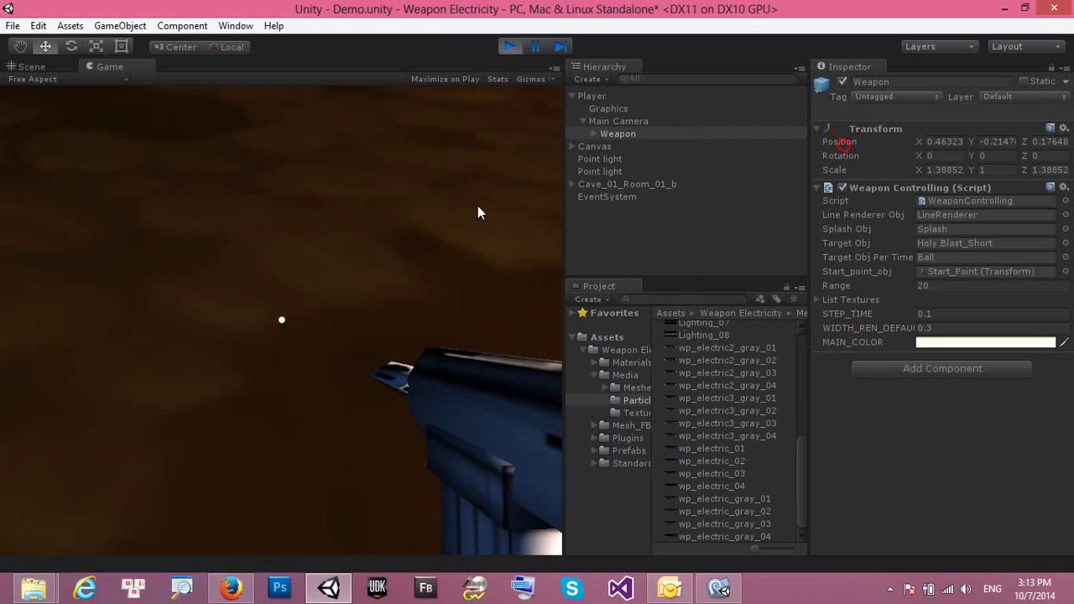
click(449, 231)
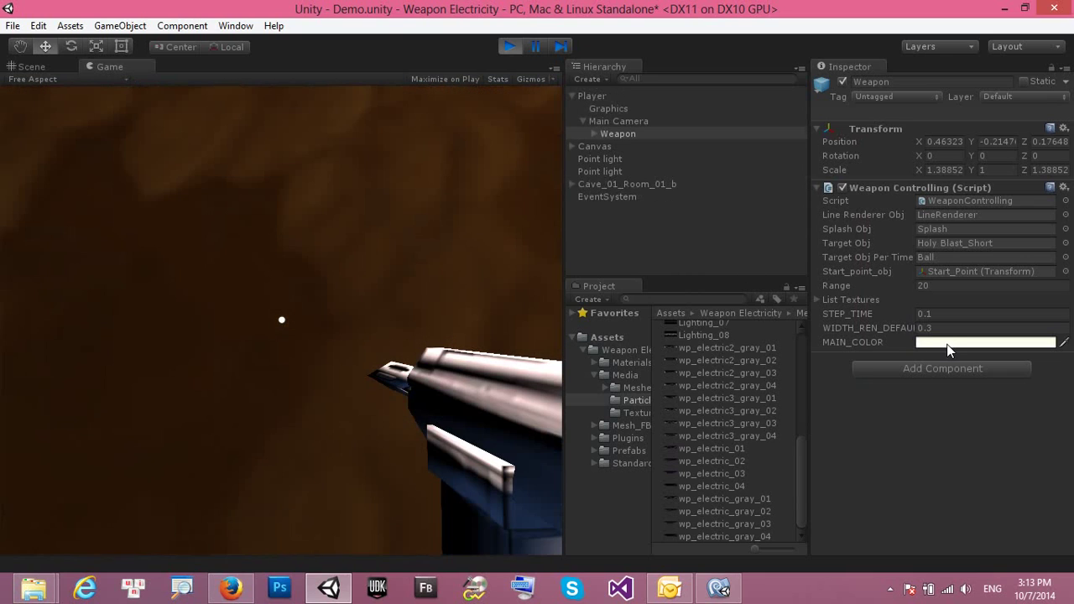
Set MAIN_COLOR to a fully saturated yellow-green (hue 83) and fire the beam.
click(946, 343)
drag(833, 299, 833, 293)
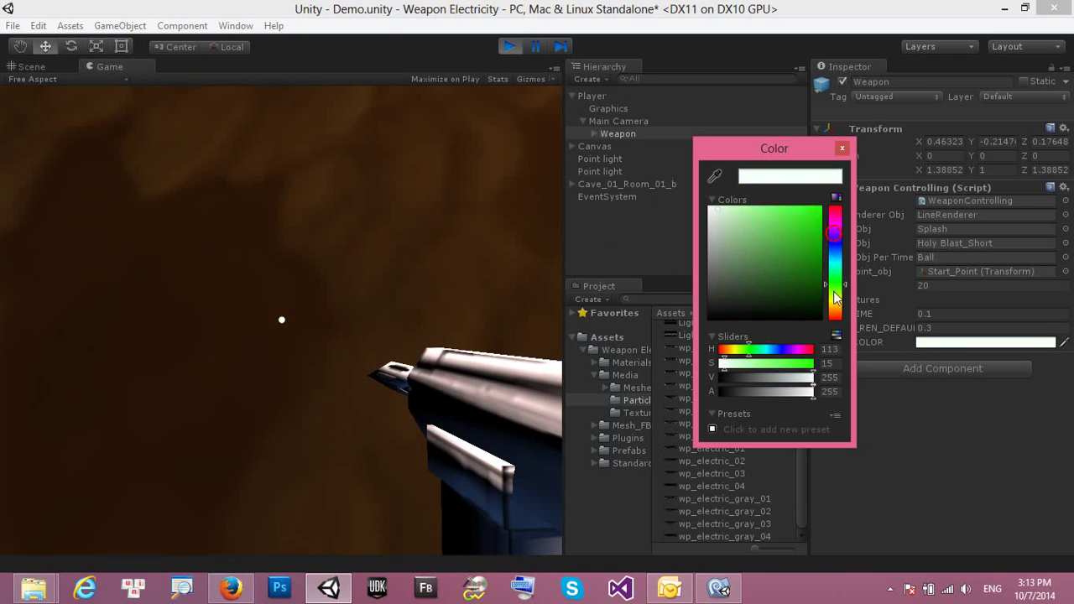
click(817, 247)
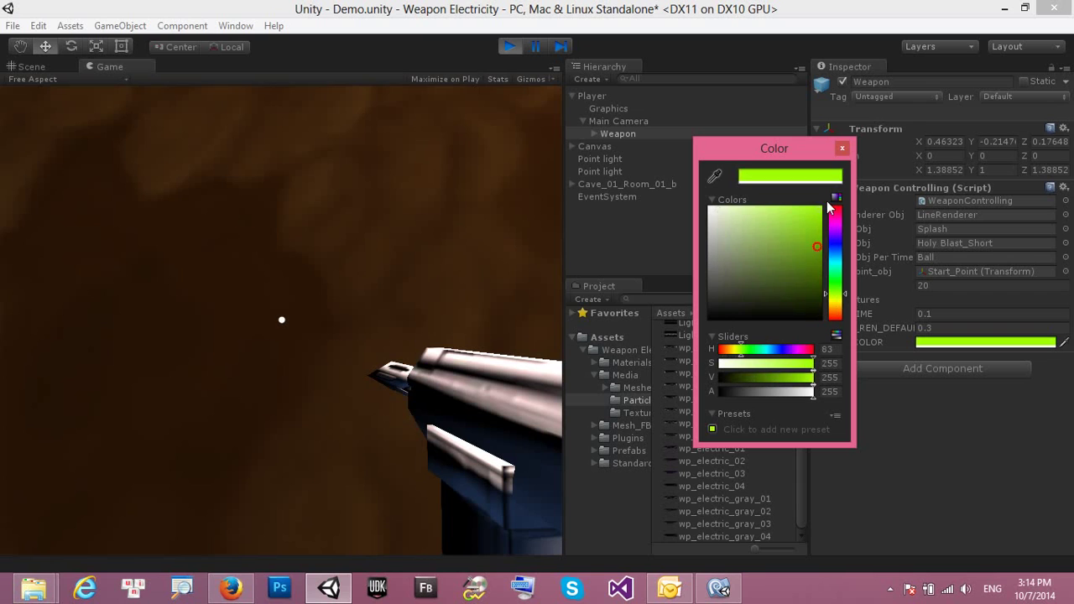
click(842, 148)
click(527, 251)
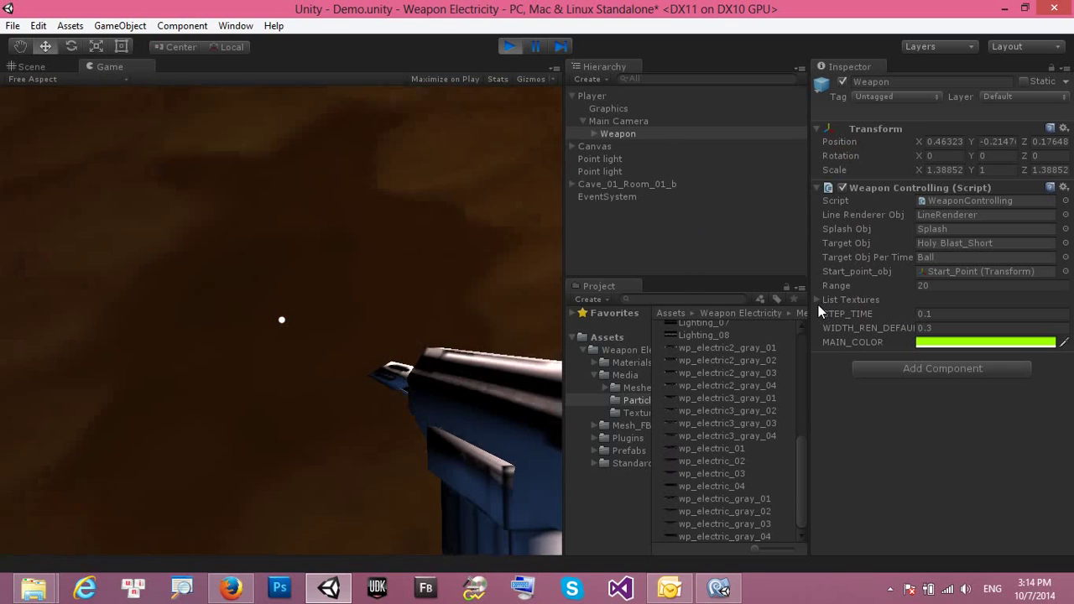
Expand List Textures to show Lighting_01–08 and ping Lighting_01 in the Project panel.
click(819, 300)
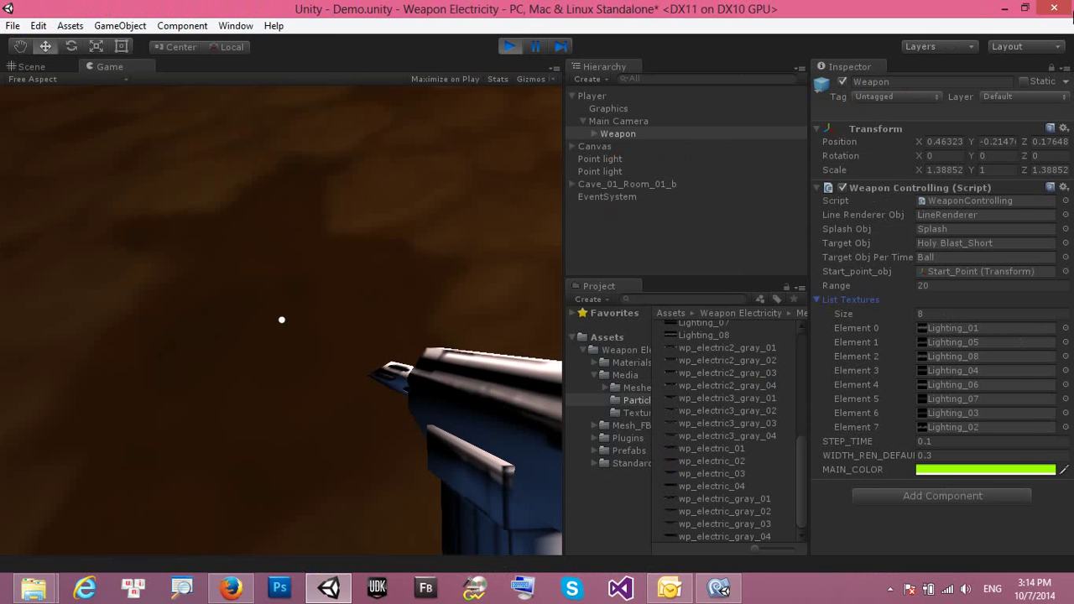
click(653, 130)
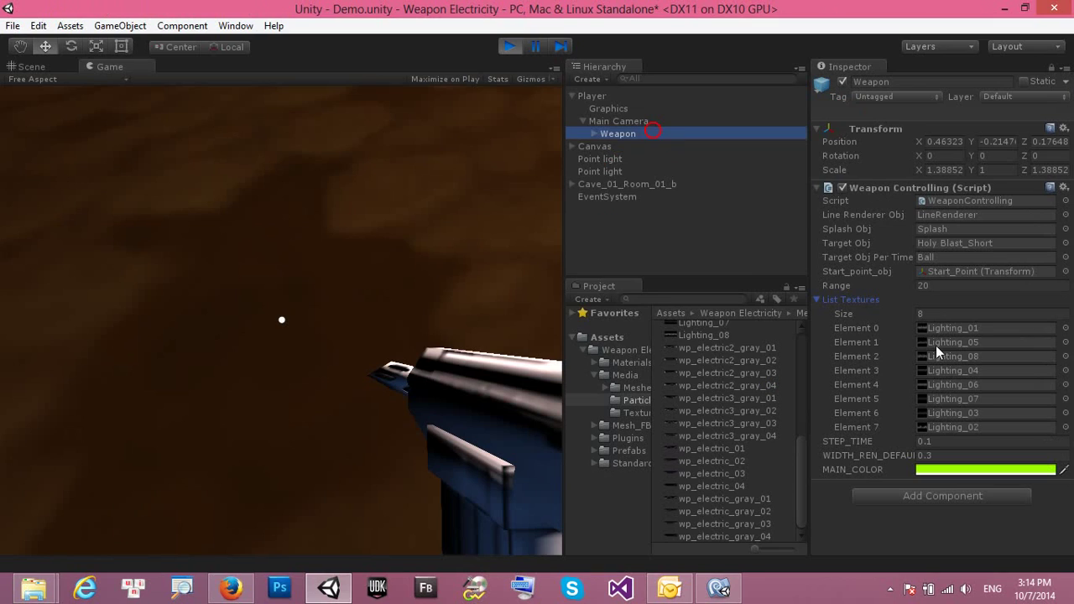
click(955, 330)
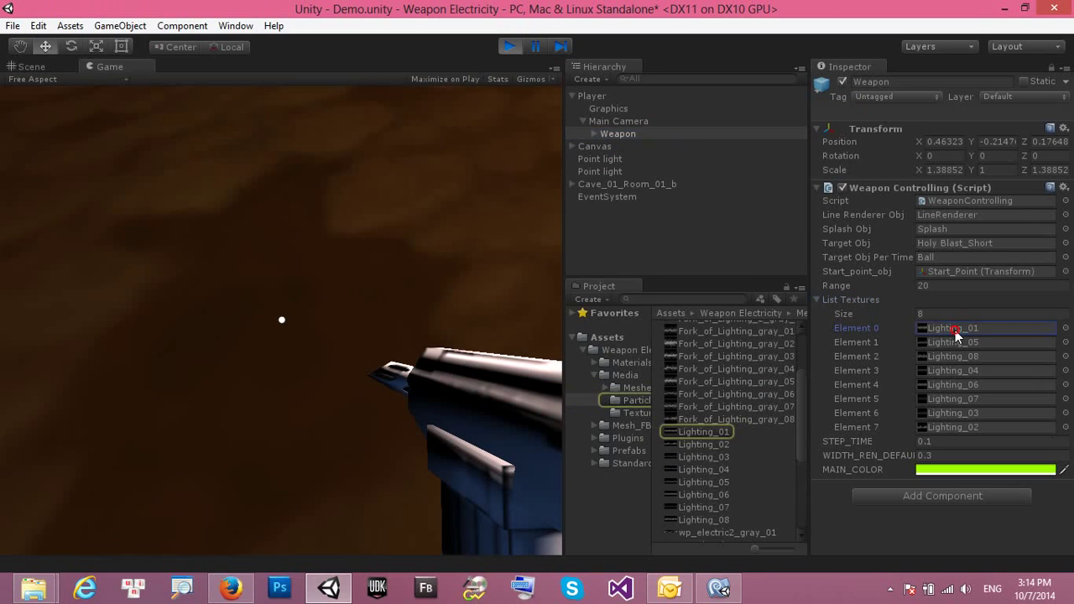
Shift-select wp_electric3_gray_01 through wp_electric3_gray_04 in the Project panel.
scroll(749, 416, down, 5)
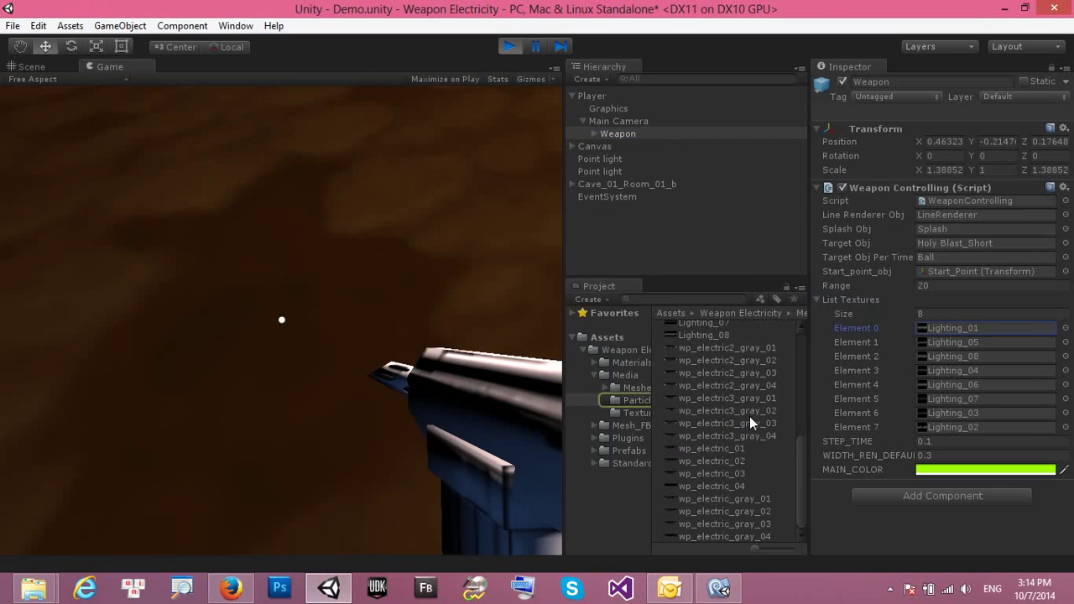
click(745, 402)
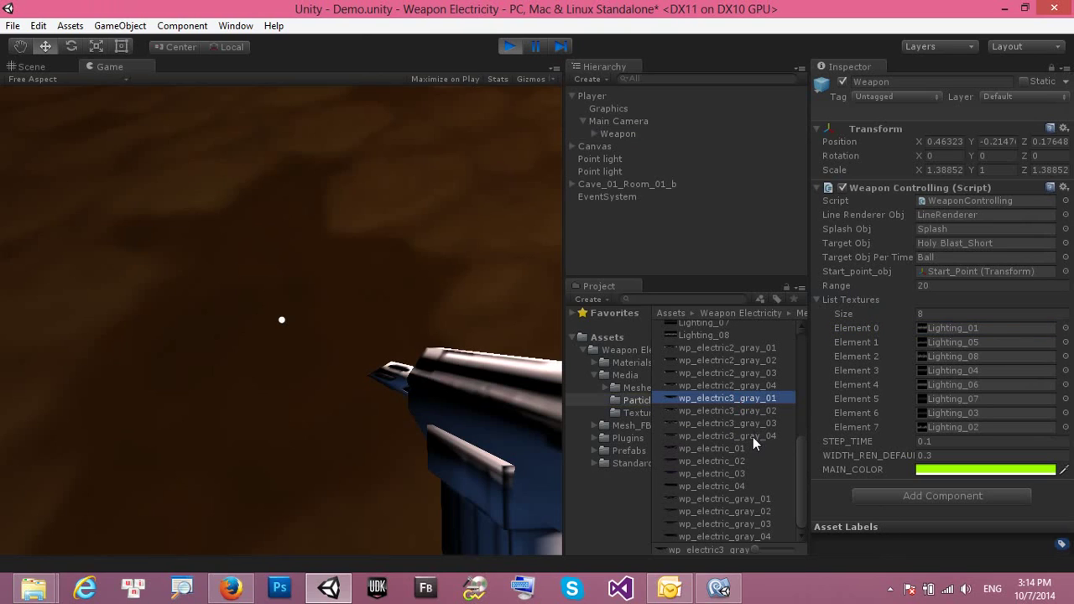
shift+click(752, 436)
Set List Textures Size to 0 to empty the beam texture list.
click(930, 313)
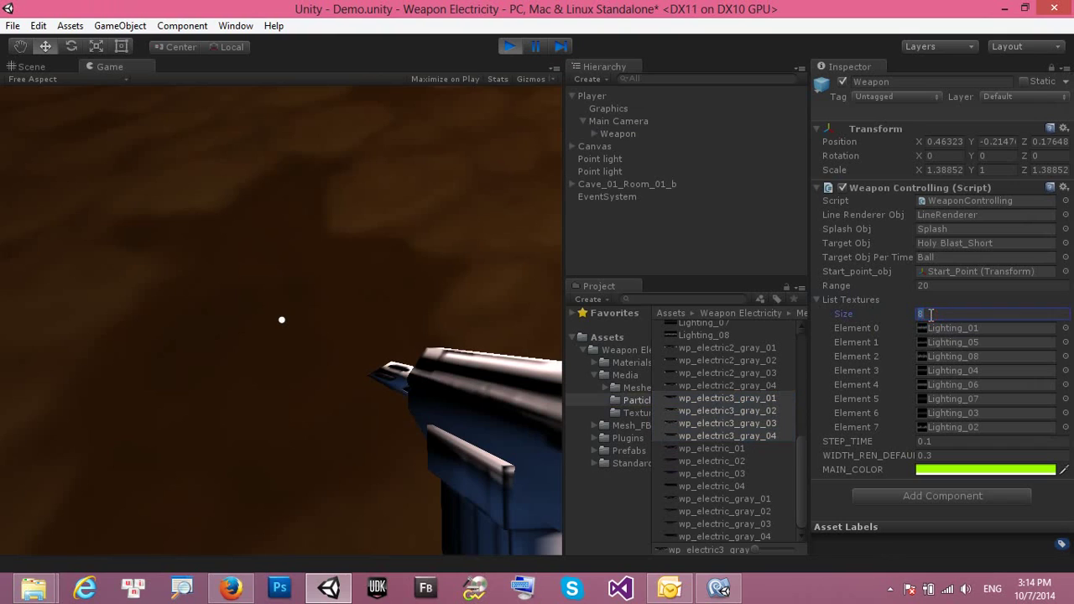
text(0)
key(Return)
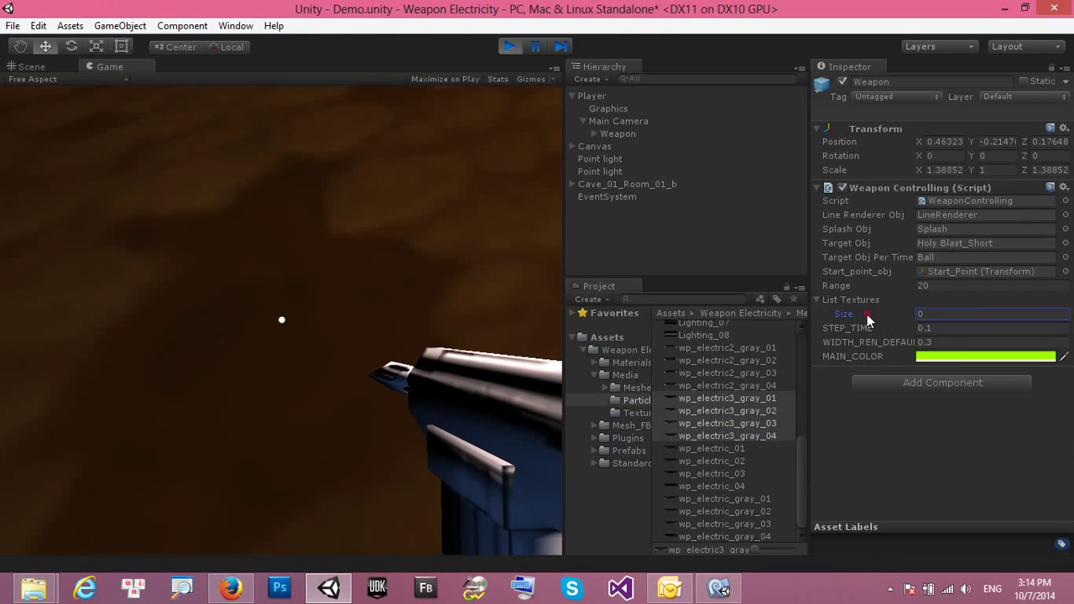
Drag the four wp_electric3_gray textures onto List Textures and test-fire the yellow beam.
drag(731, 400, 844, 300)
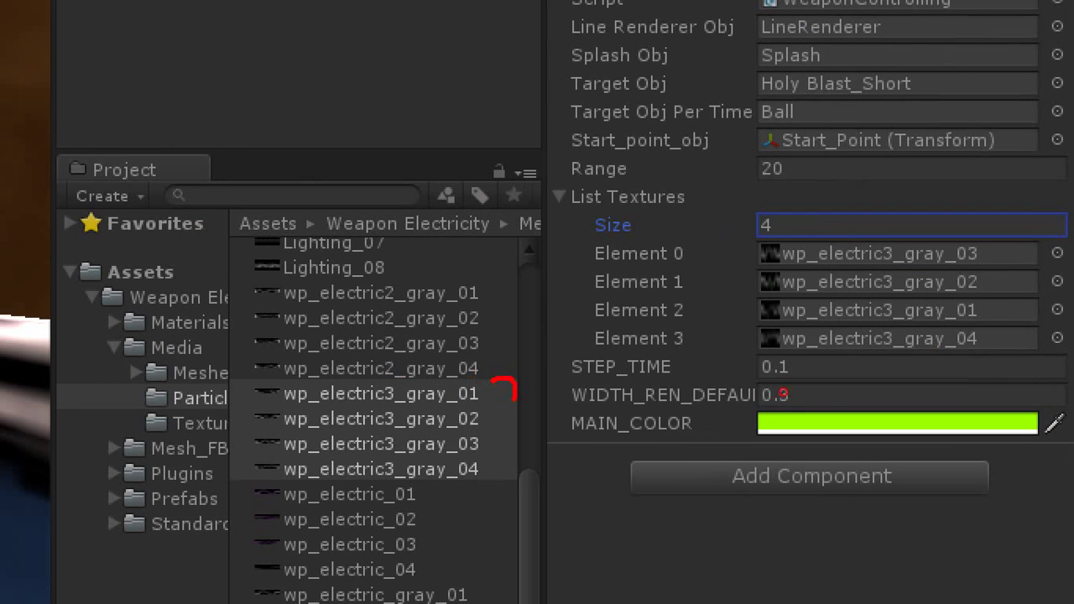
drag(521, 424, 588, 310)
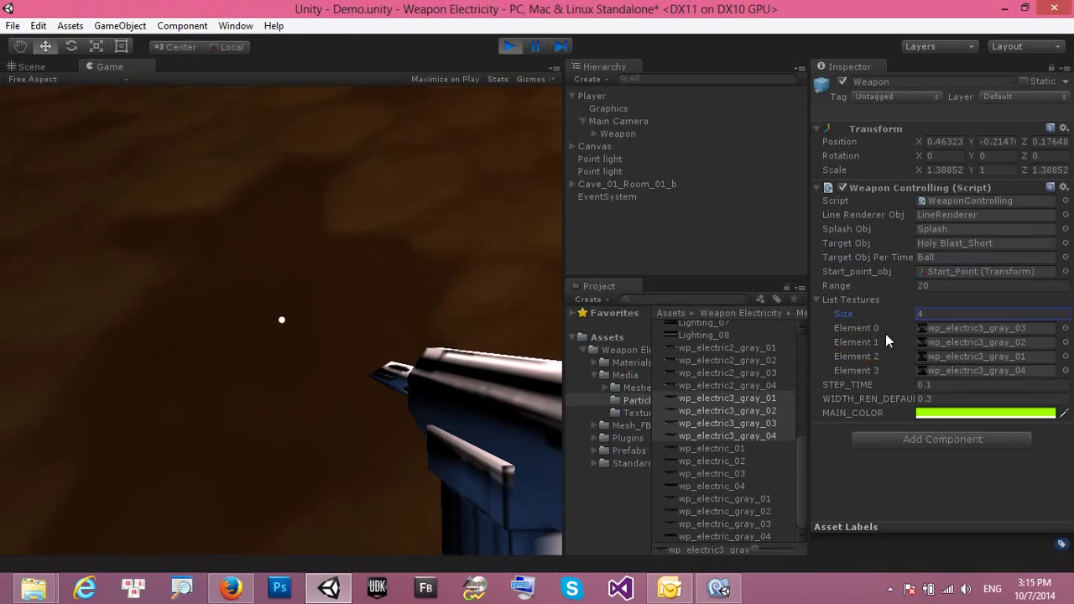
drag(346, 269, 376, 221)
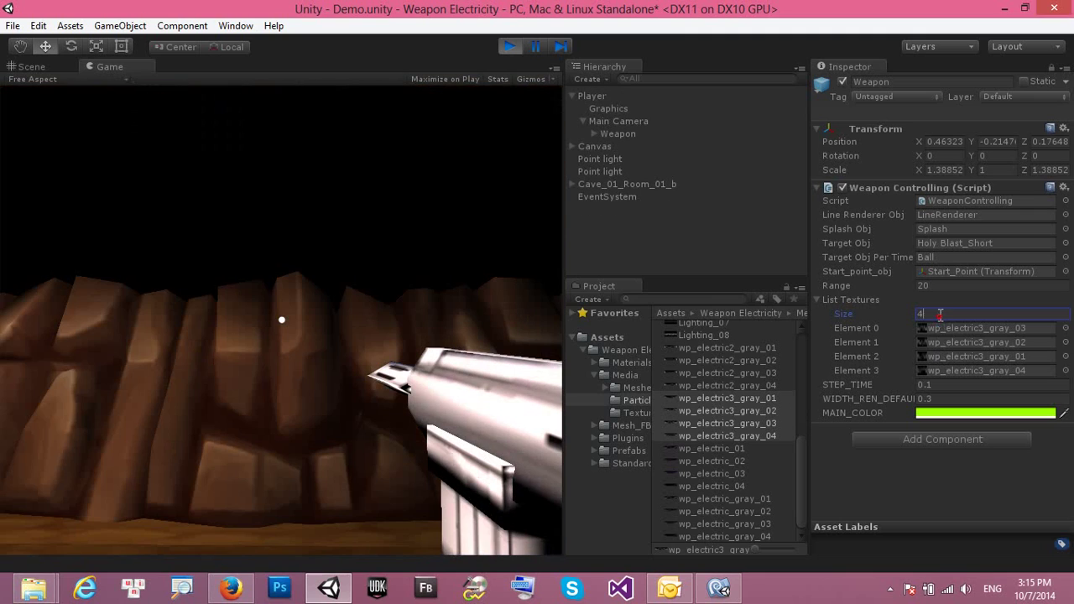
Empty List Textures again by setting its Size to 0.
click(939, 315)
text(0)
key(Return)
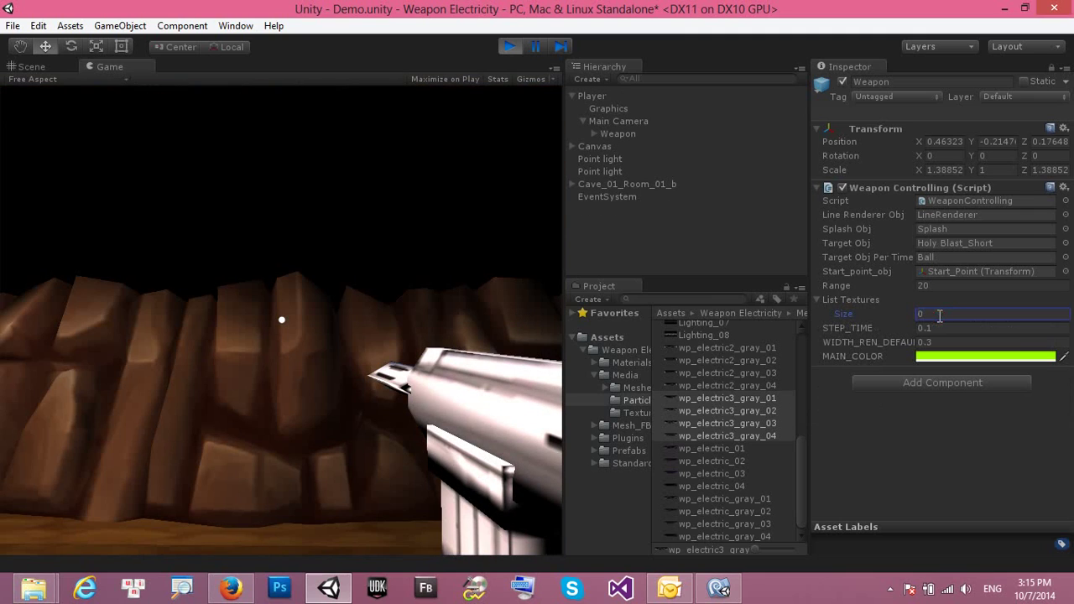
Shift-select Fork_of_Lighting_gray_01 to _08 and drag them onto List Textures.
click(800, 459)
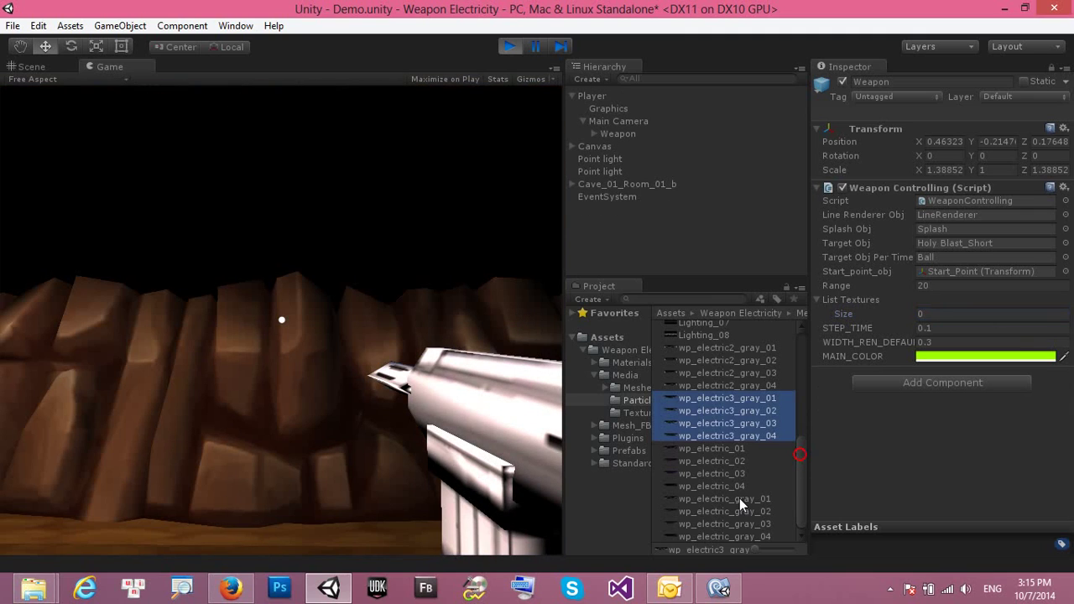
scroll(735, 462, up, 2)
scroll(741, 462, up, 3)
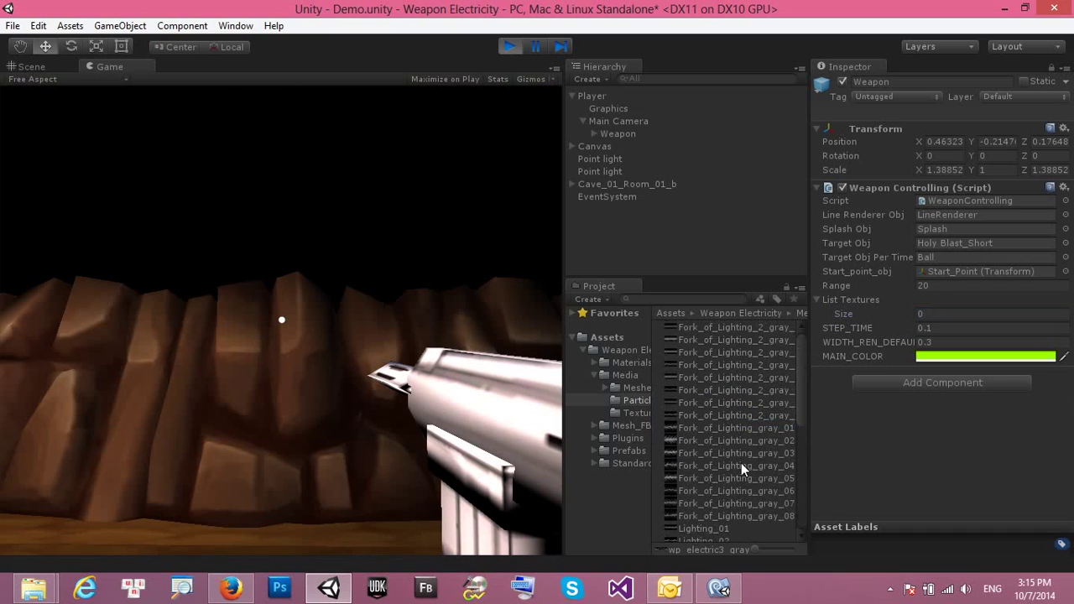
scroll(741, 462, up, 1)
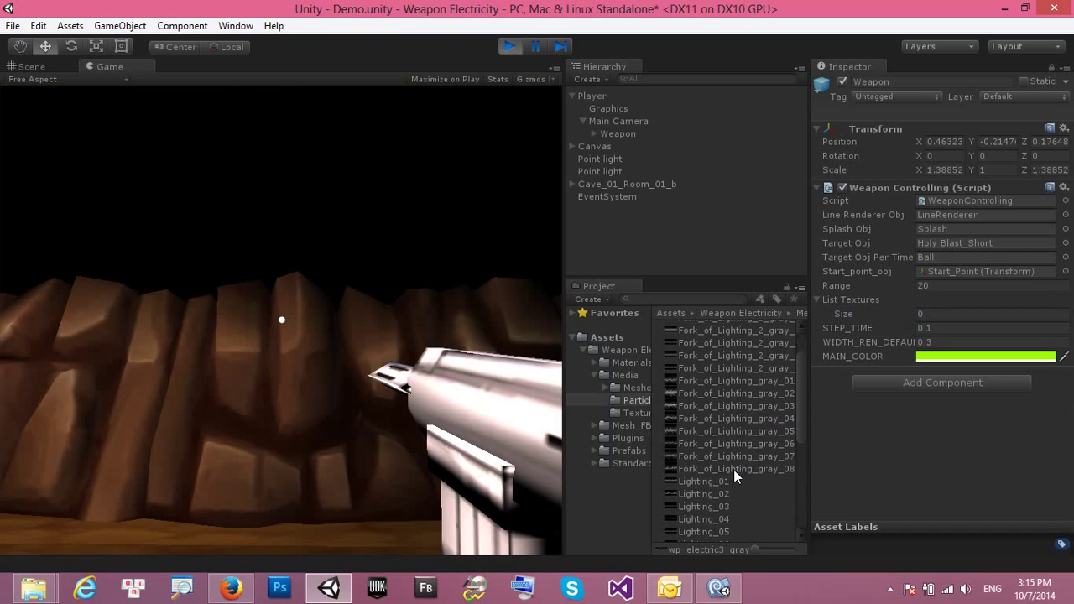
scroll(733, 469, up, 2)
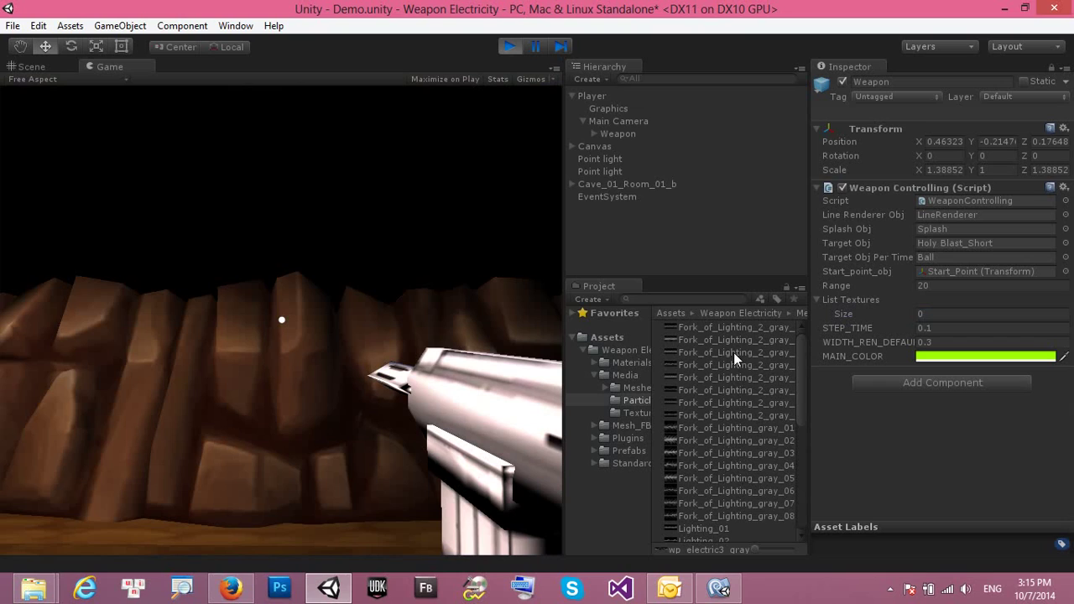
click(718, 429)
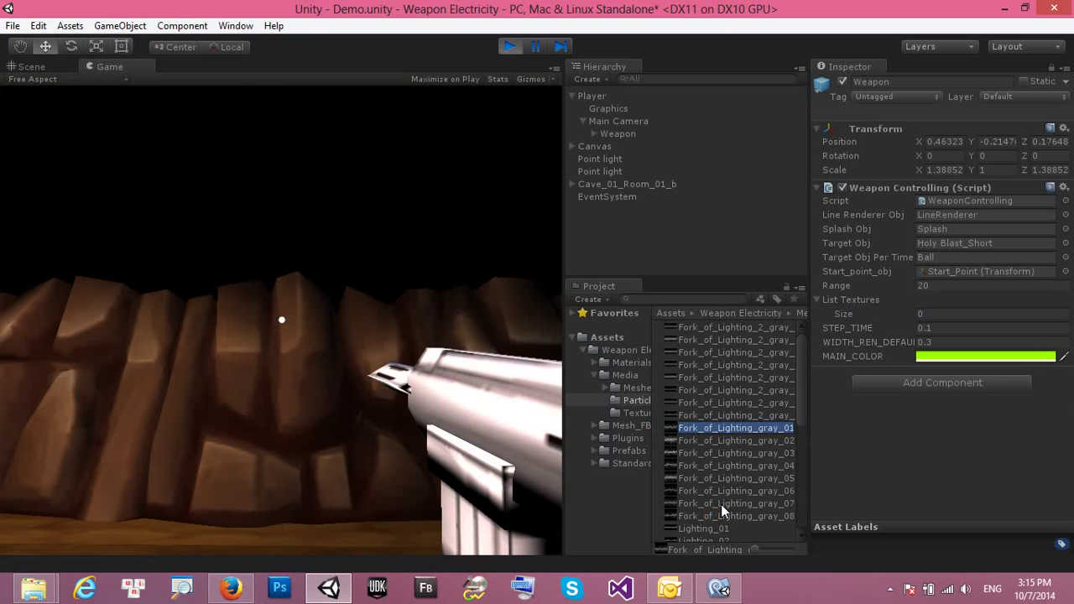
click(720, 513)
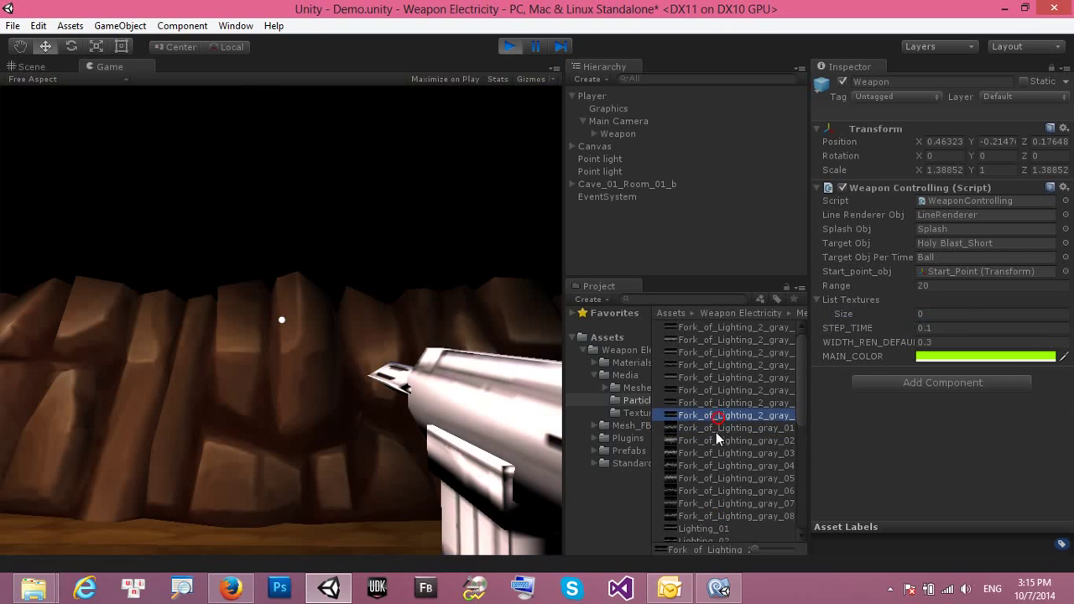
click(716, 432)
shift+click(722, 518)
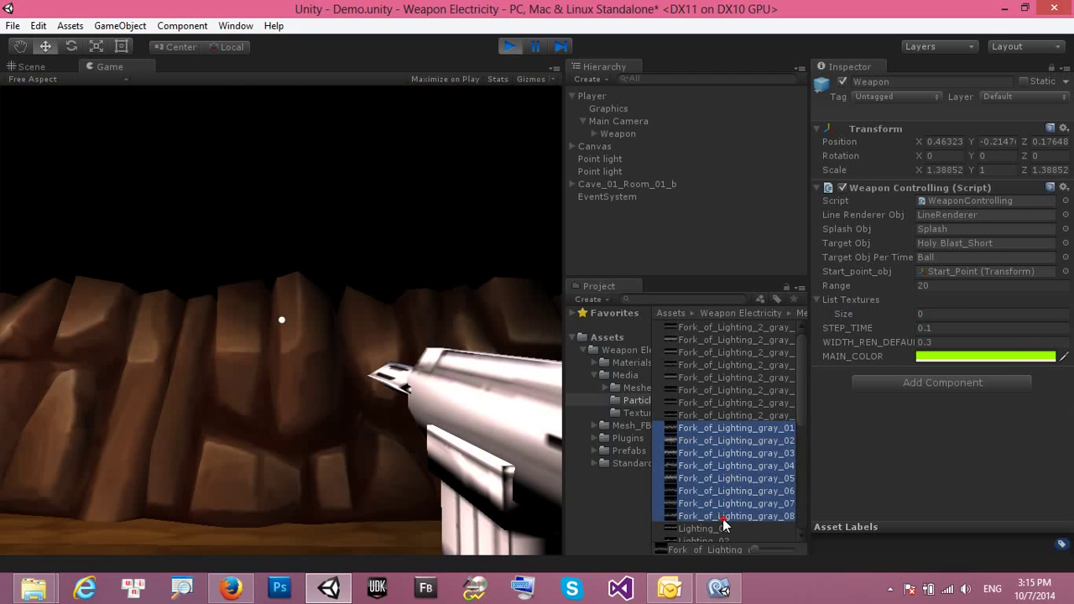
drag(735, 427, 850, 299)
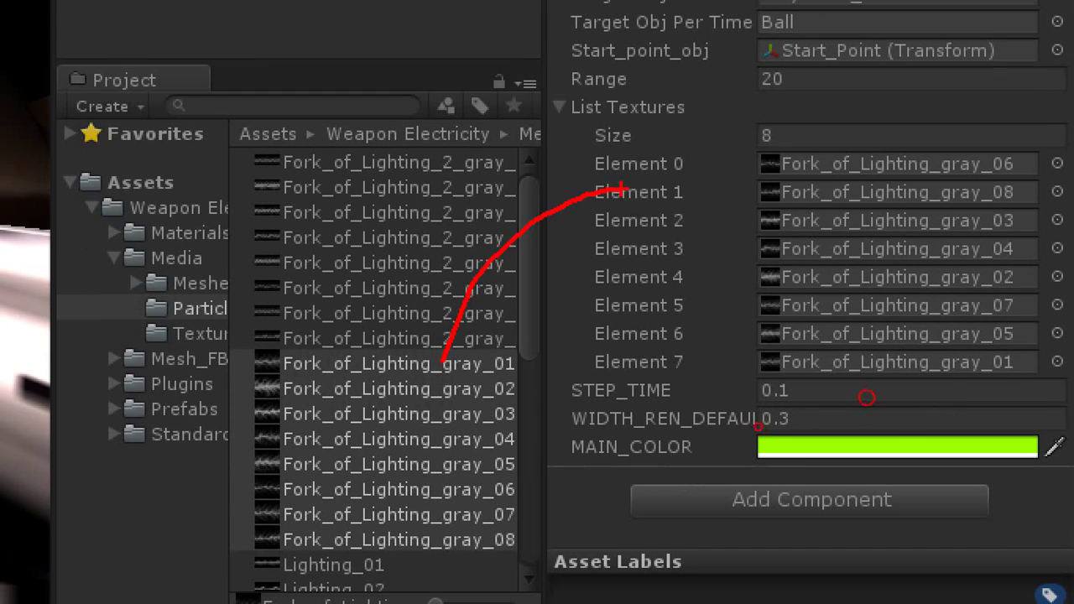
Test-fire the resulting green lightning beam in the cave.
drag(593, 179, 596, 217)
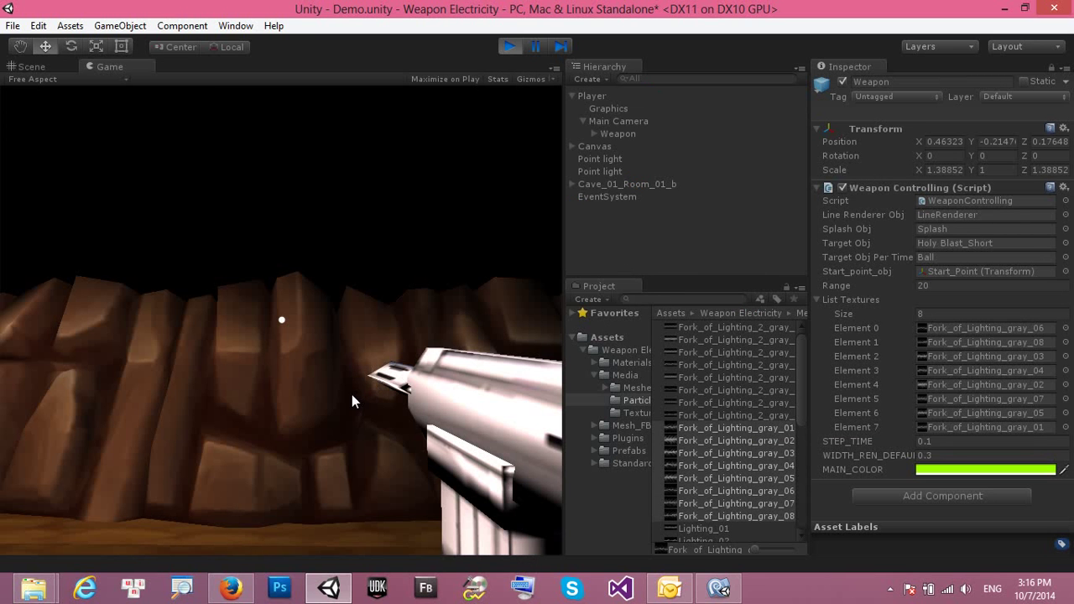
drag(351, 394, 333, 406)
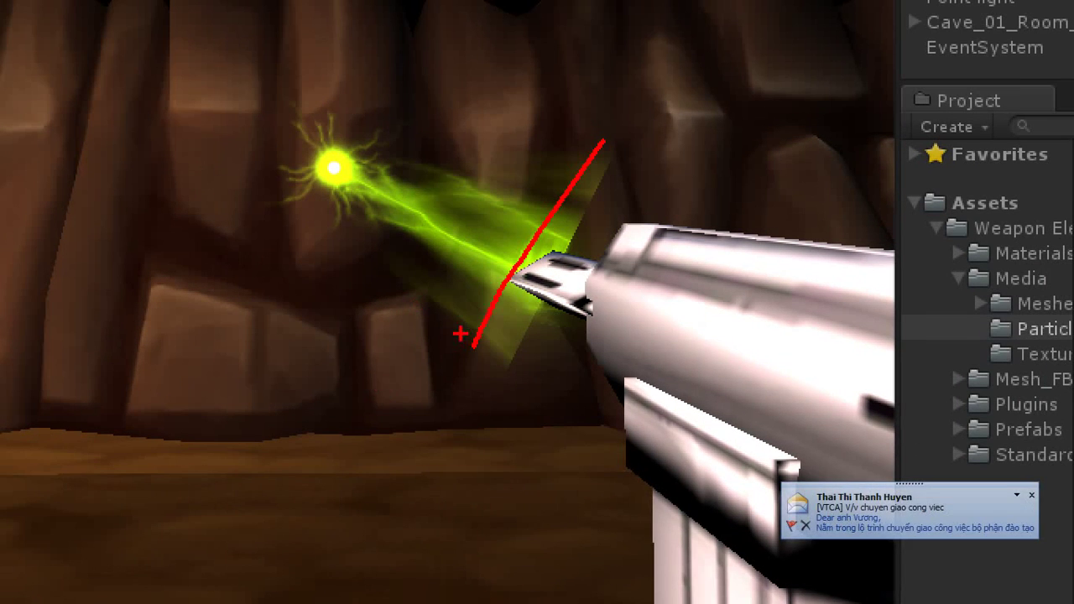
drag(613, 135, 615, 172)
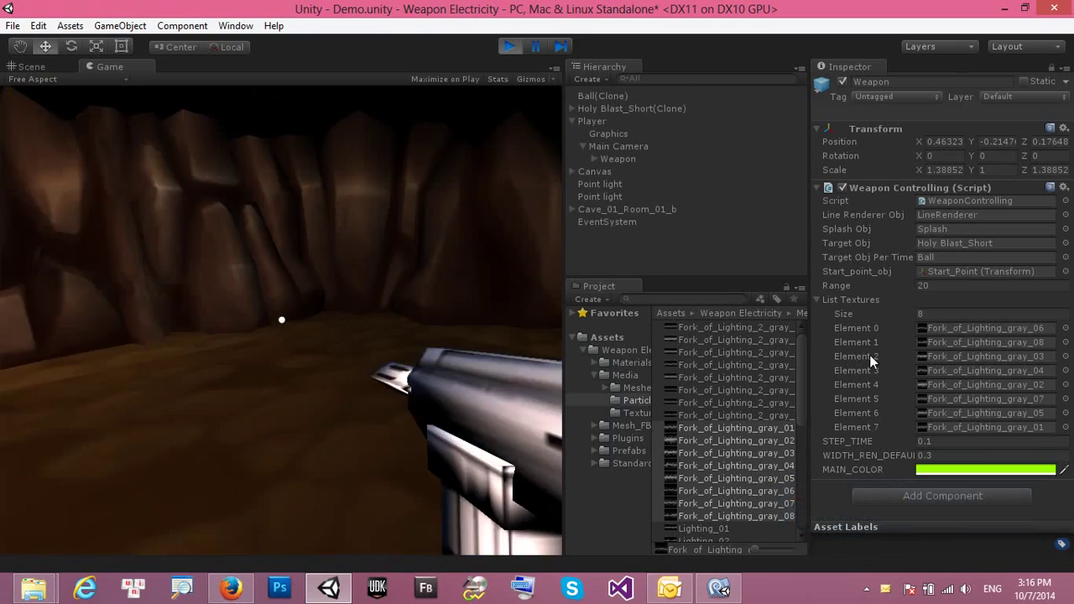
Set WIDTH_REN_DEFAULT to 0.05 and test-fire the thinner beam.
click(941, 455)
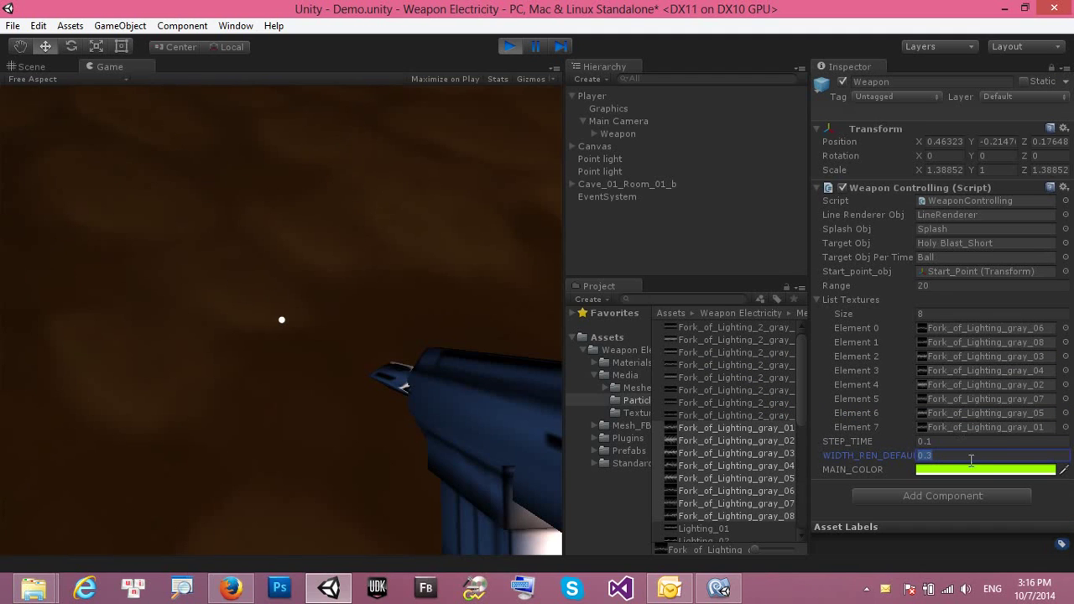
click(961, 456)
text(0.05)
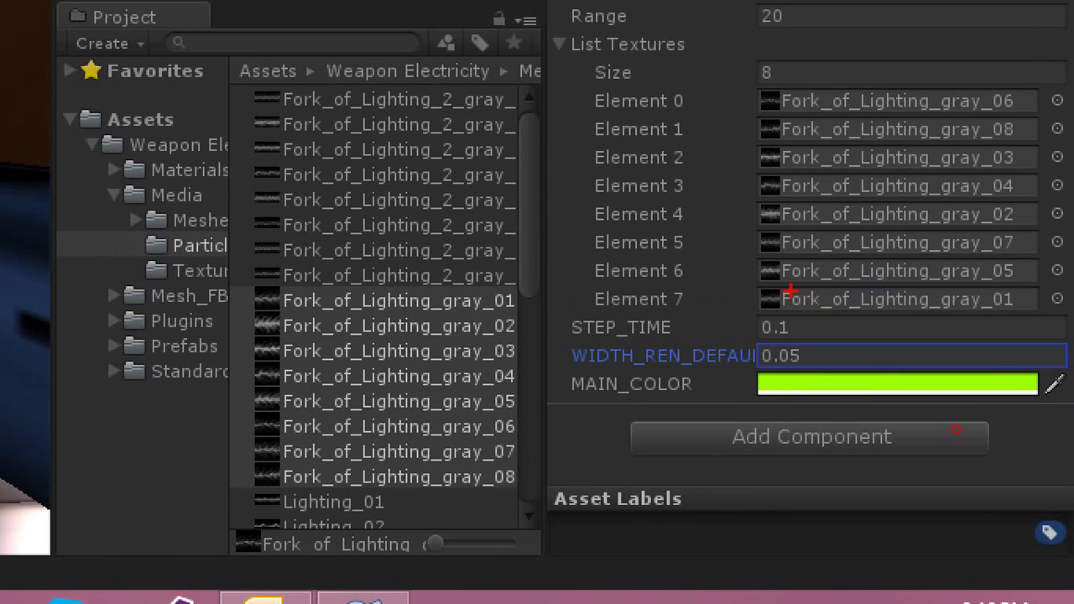
drag(793, 323, 802, 319)
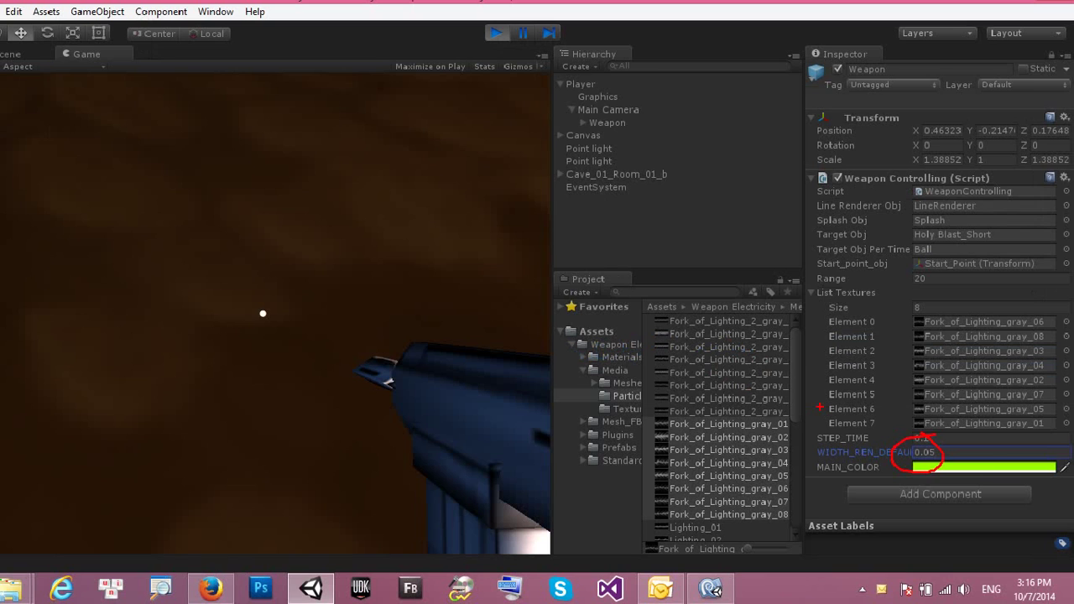
drag(383, 323, 414, 267)
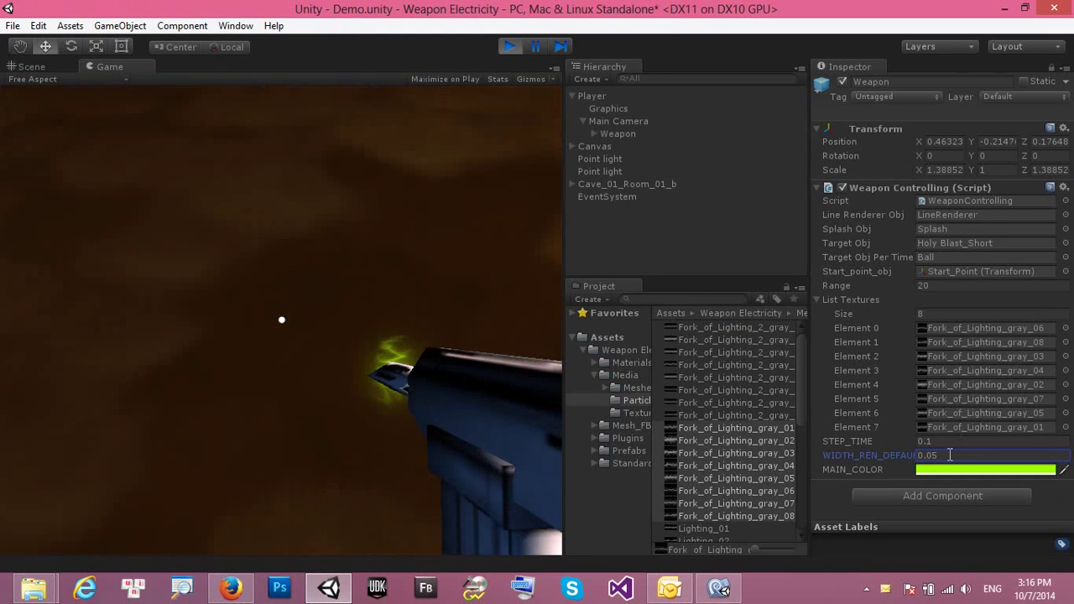
Change the beam width to 0.1 and test-fire it toward the cave walls.
double_click(950, 454)
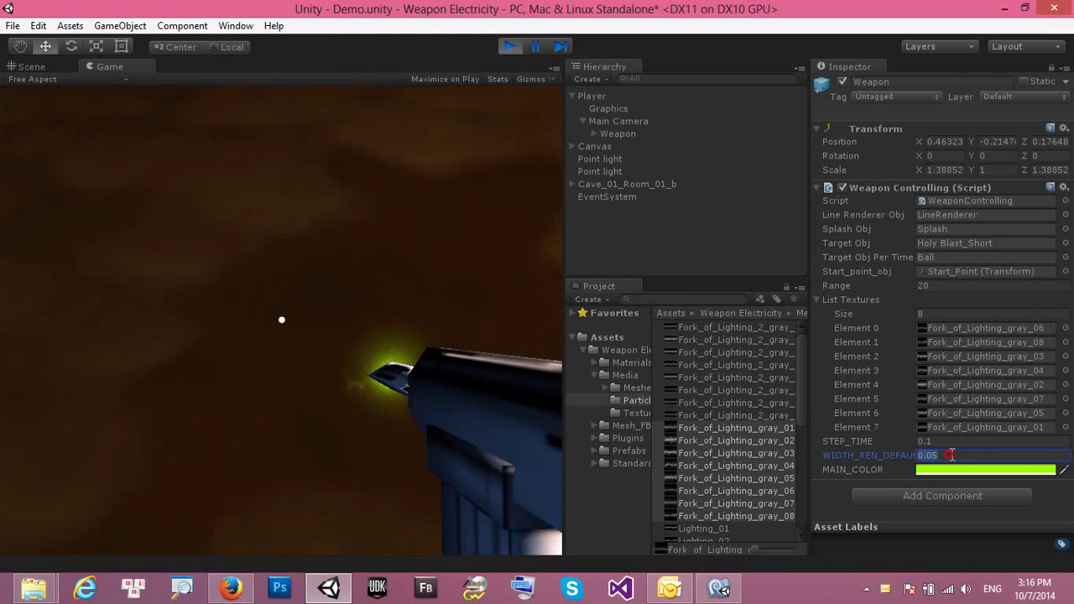
text(.1)
key(Return)
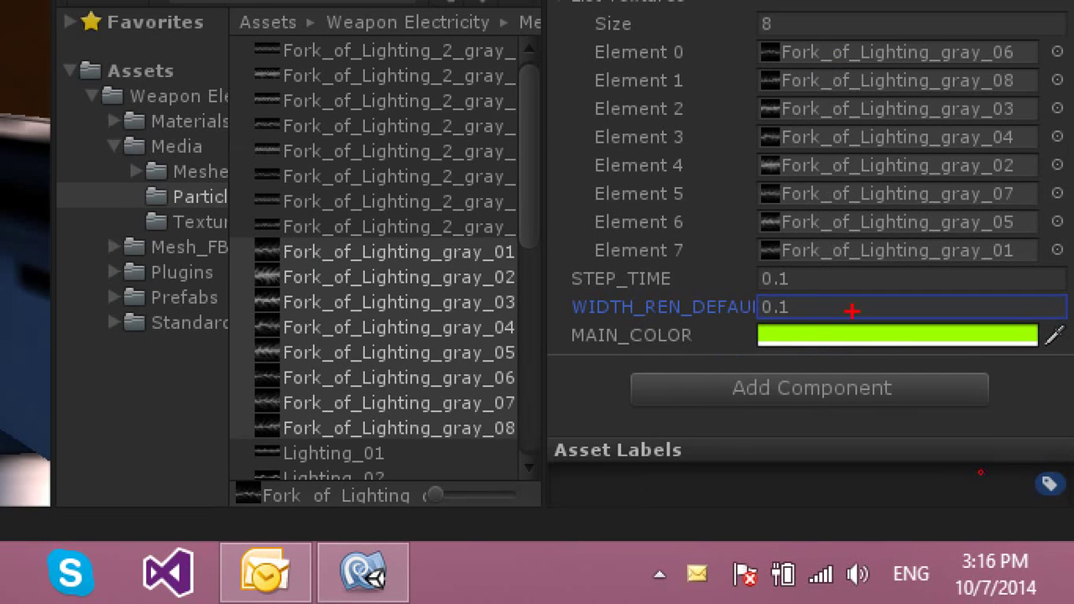
drag(818, 297, 789, 289)
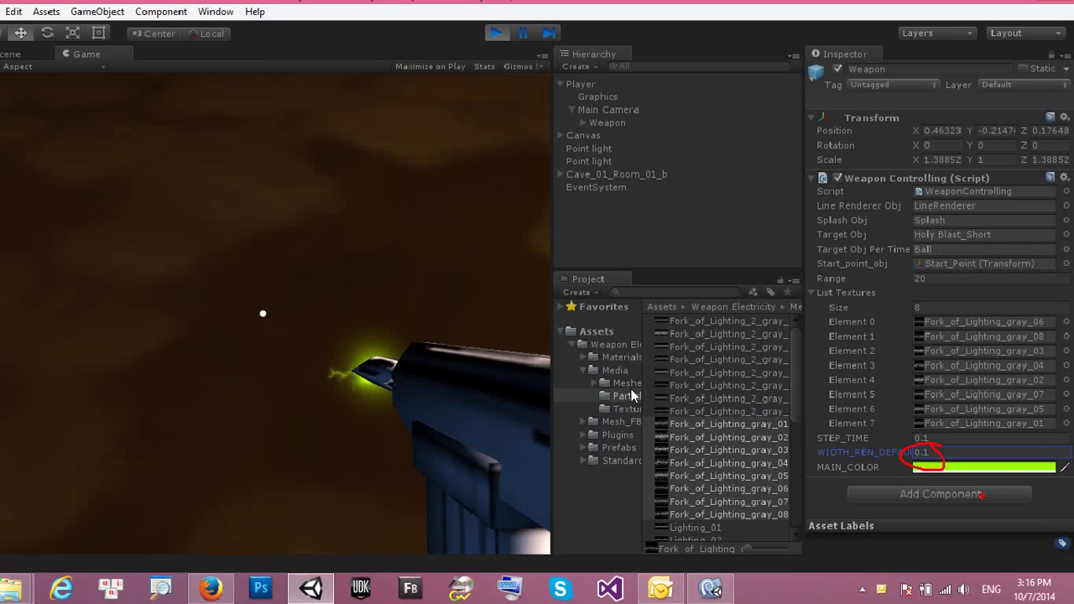
click(349, 306)
mouse_move(349, 304)
mouse_down()
mouse_move(356, 264)
mouse_move(401, 282)
mouse_up()
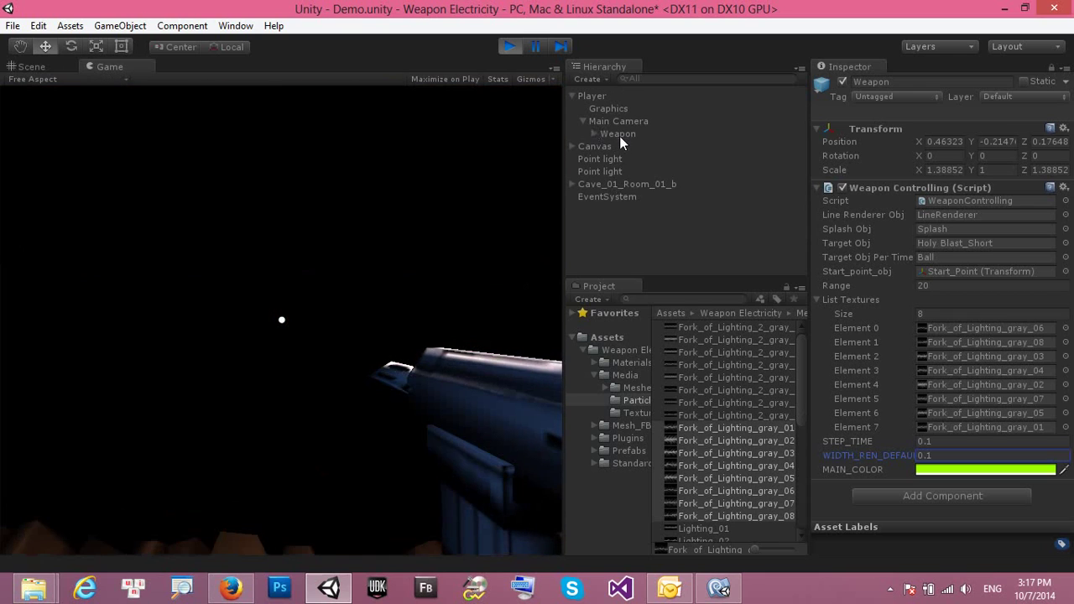
Stop Play mode, reselect Weapon under Main Camera, and Apply its settings to the prefab.
click(620, 136)
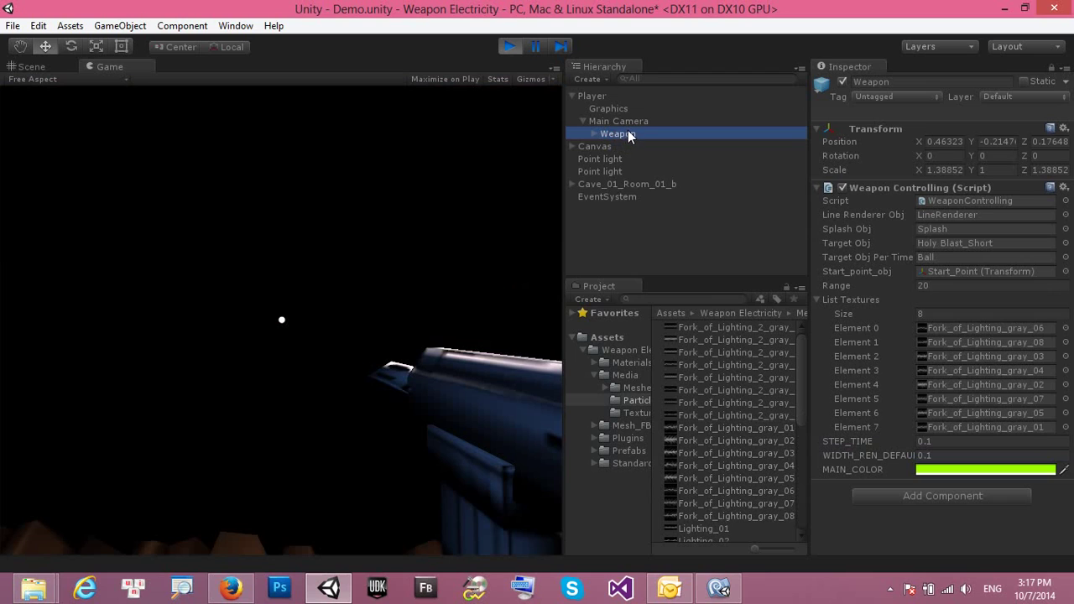
click(511, 46)
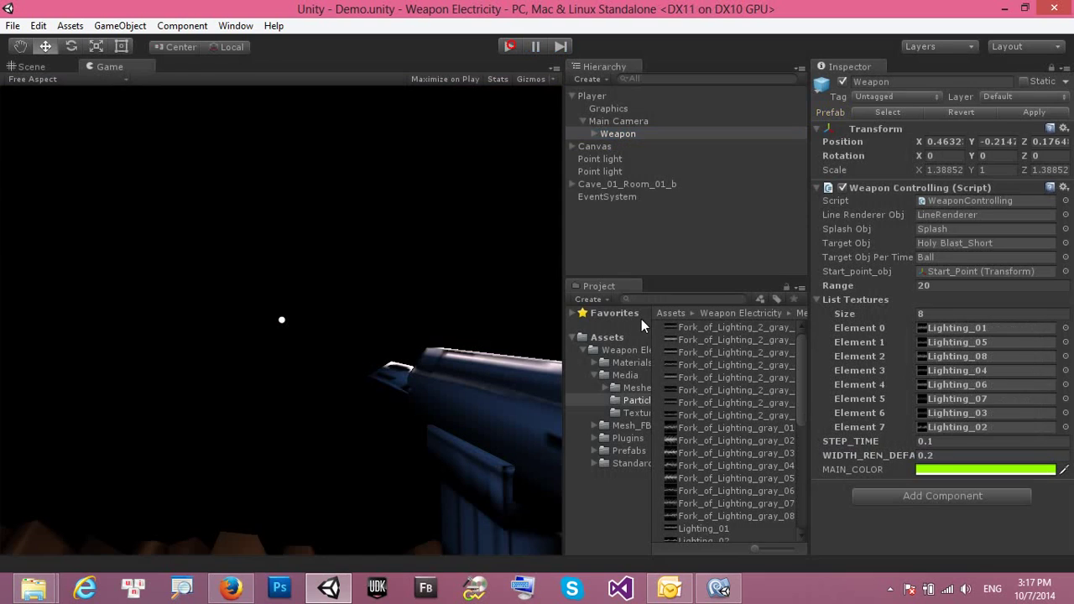
drag(653, 363, 713, 369)
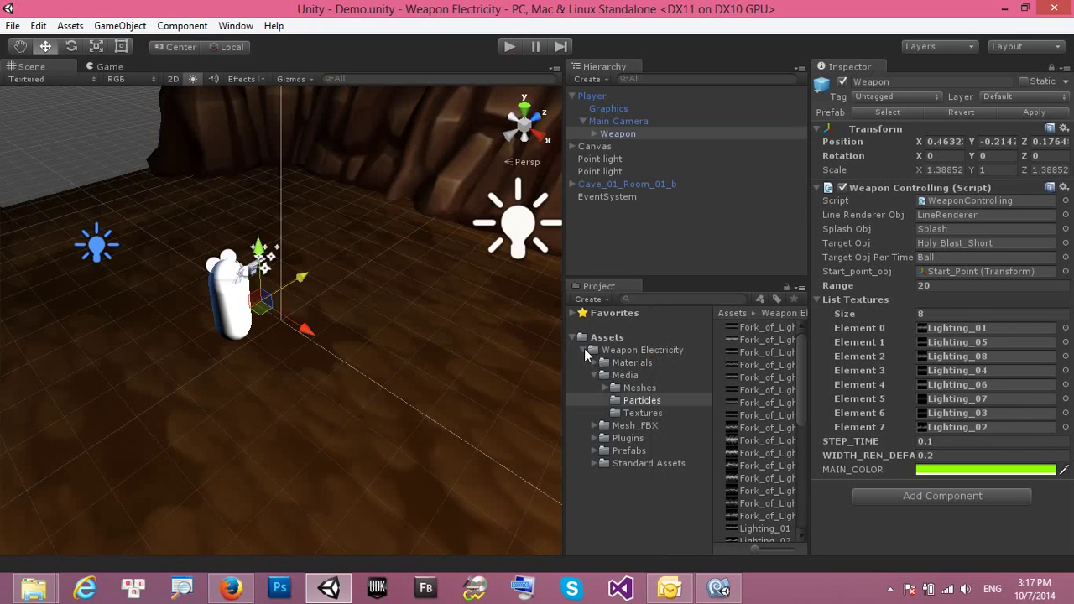
click(585, 350)
click(644, 350)
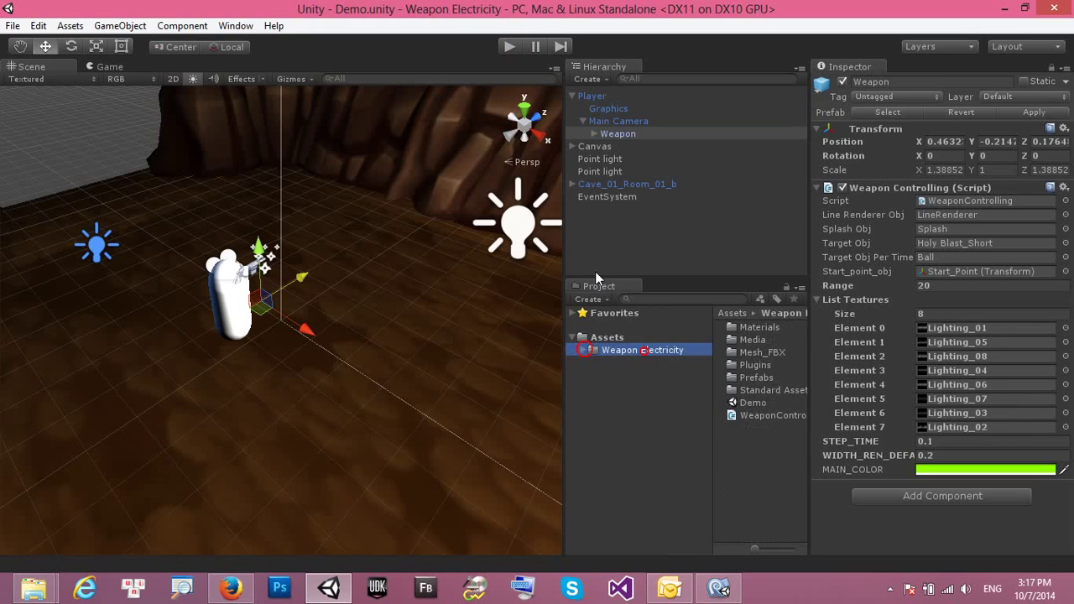
click(607, 122)
click(610, 134)
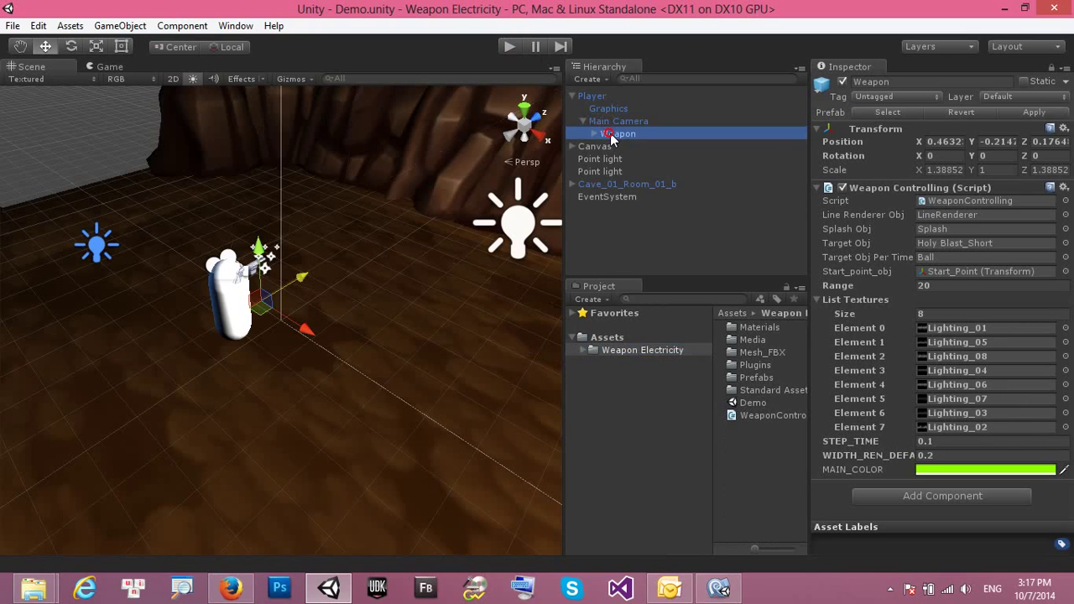
click(1033, 114)
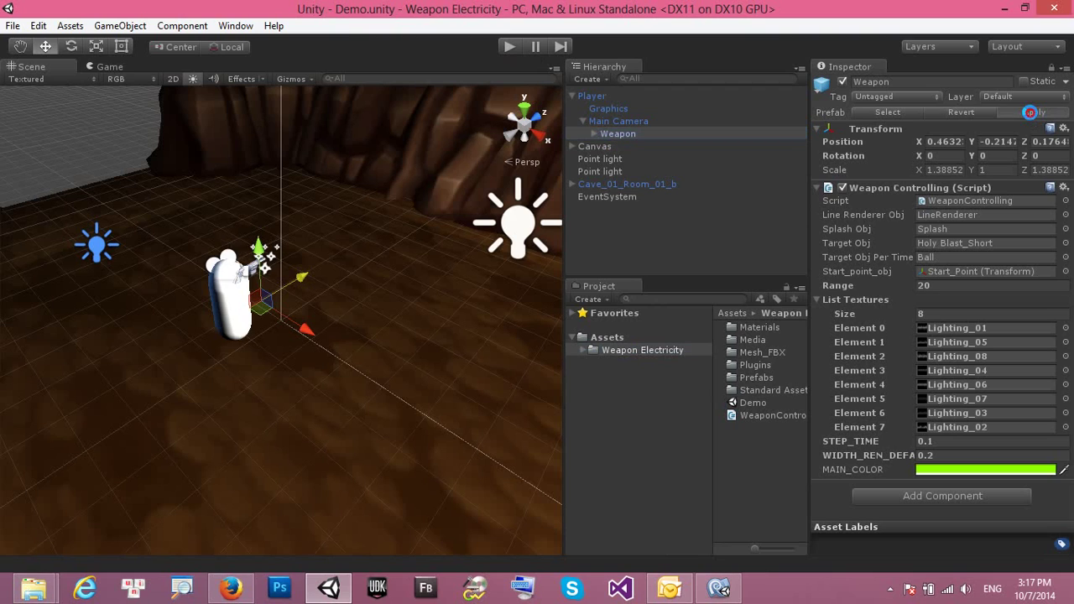